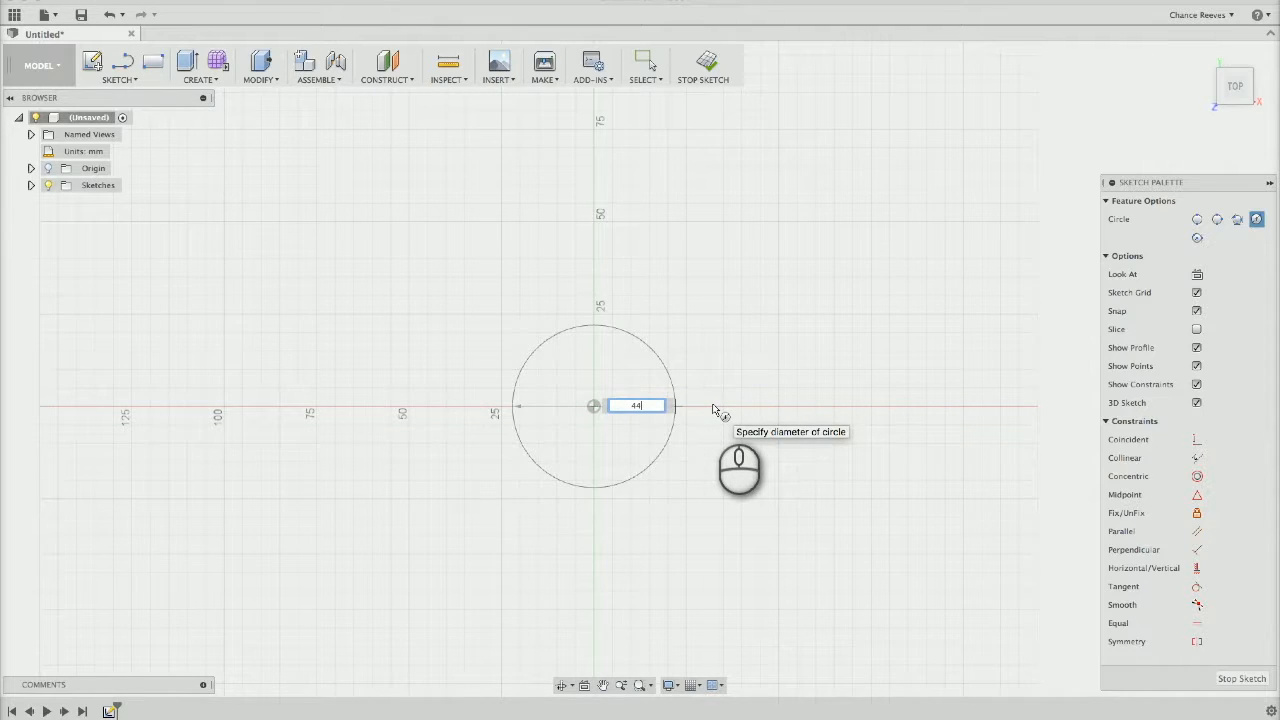
Finish the 44.45 mm diameter circle at the origin and extrude it 3 mm as a new body
key(Return)
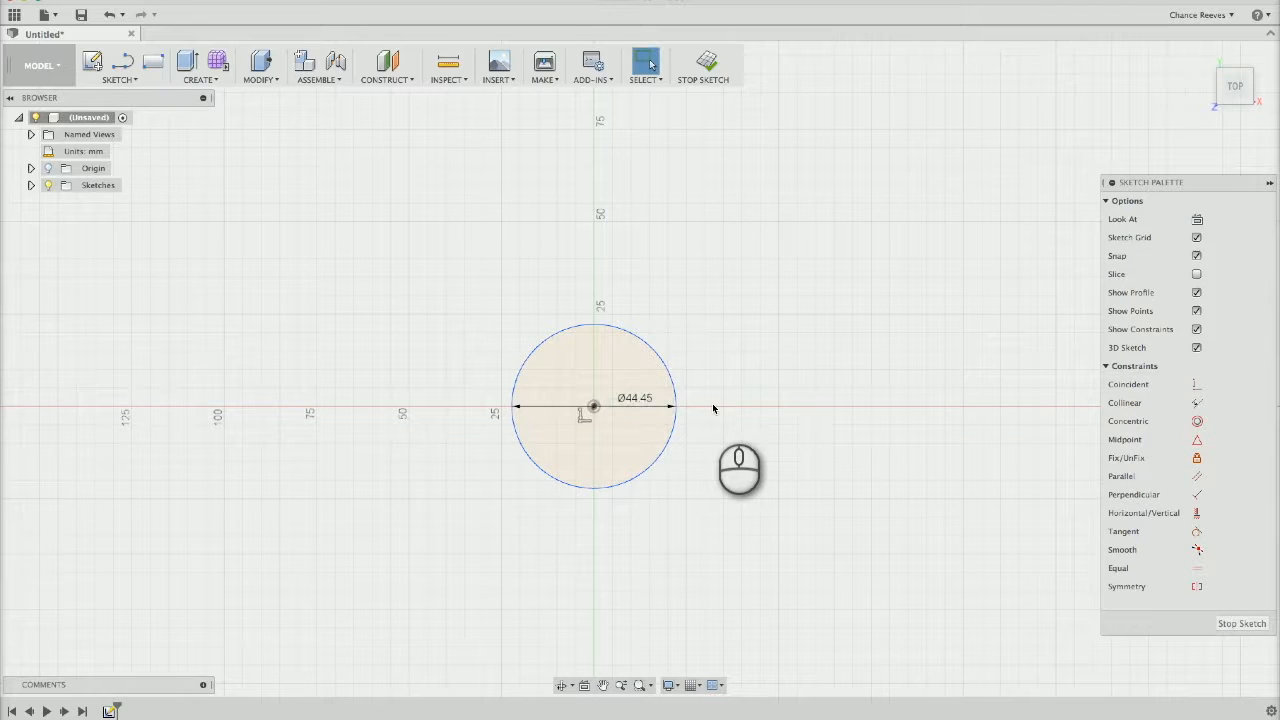
right_click(650, 372)
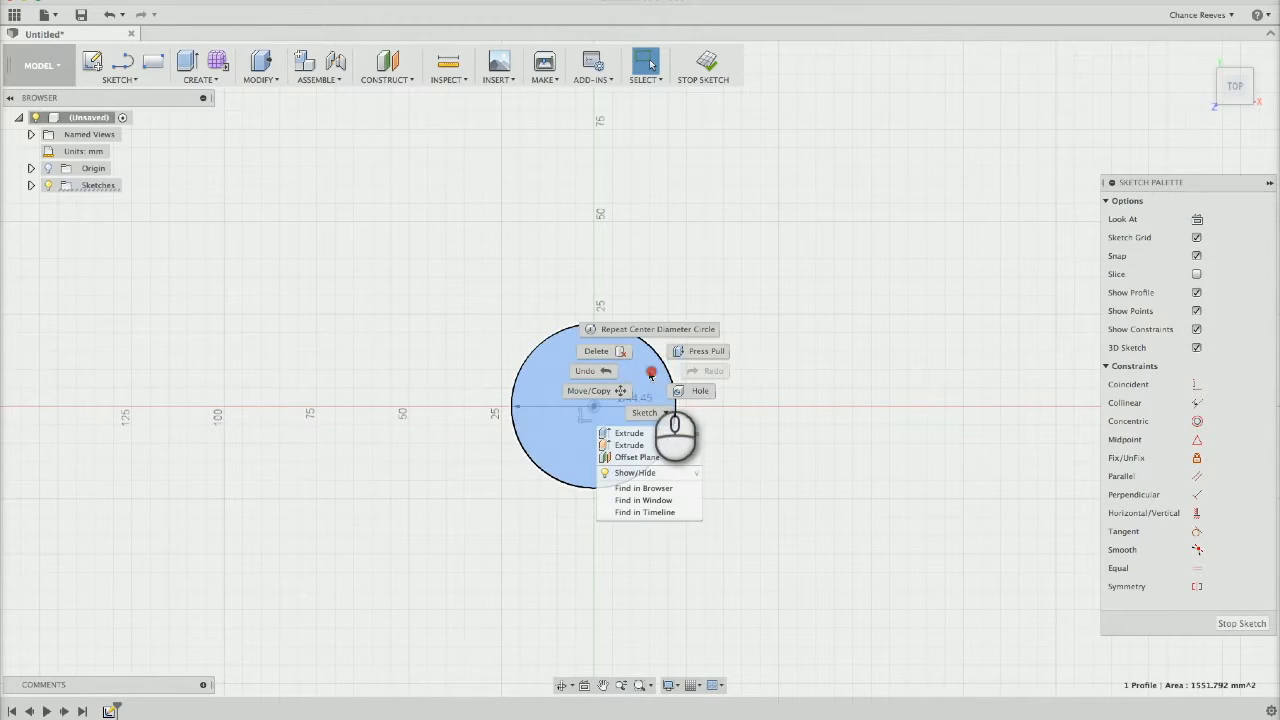
click(690, 354)
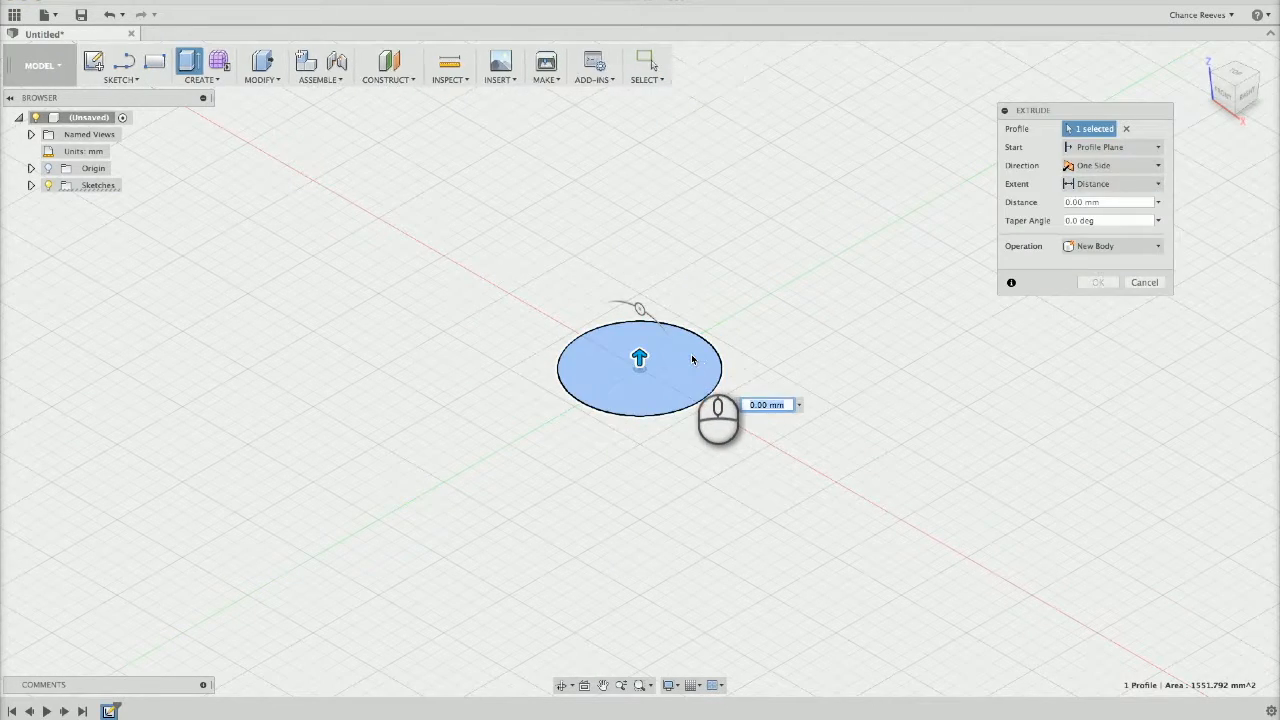
text(3)
key(Return)
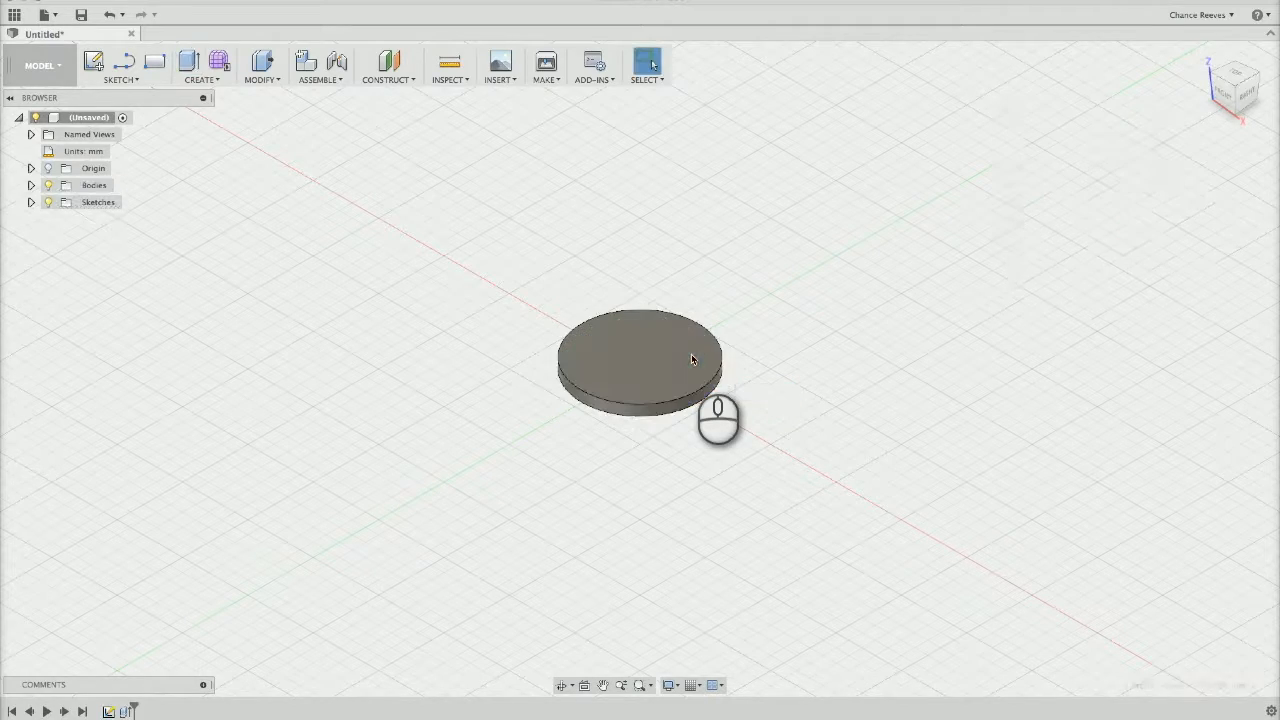
Start a sketch on the disc's top face and try a 2-point rectangle from the disc's centre
scroll(688, 354, up, 3)
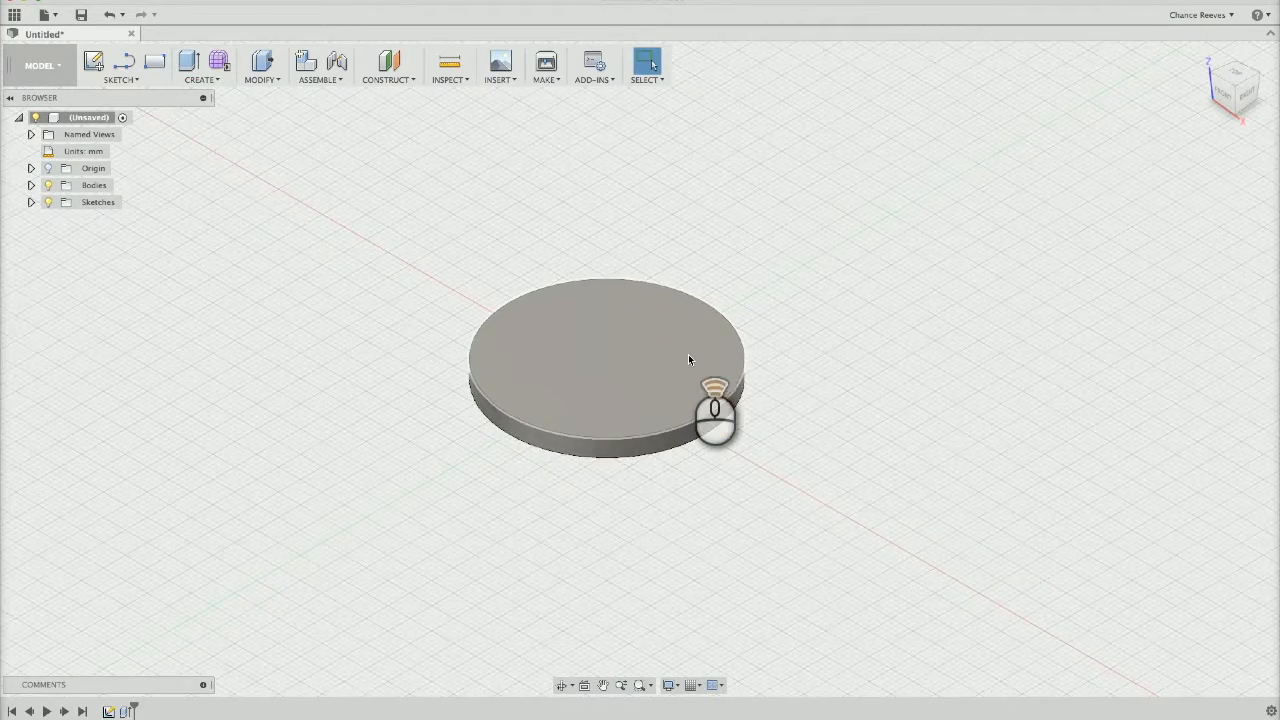
shift+middle_drag(687, 360, 511, 370)
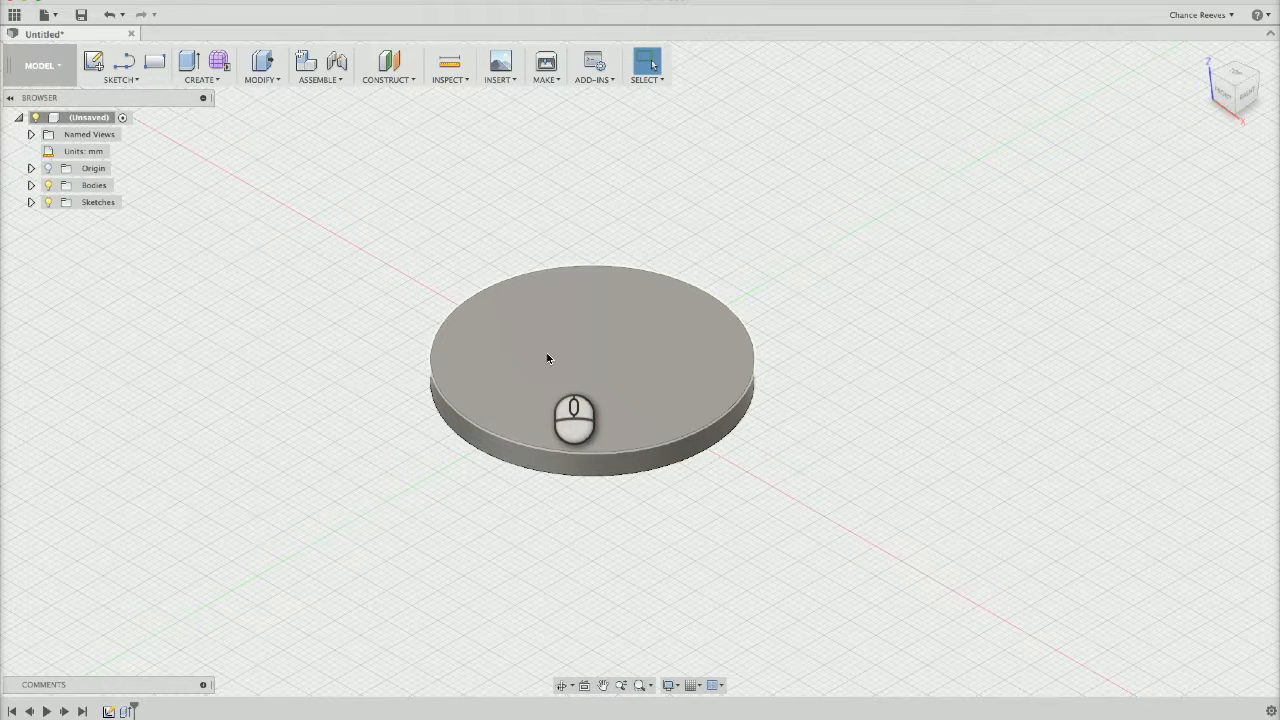
click(130, 80)
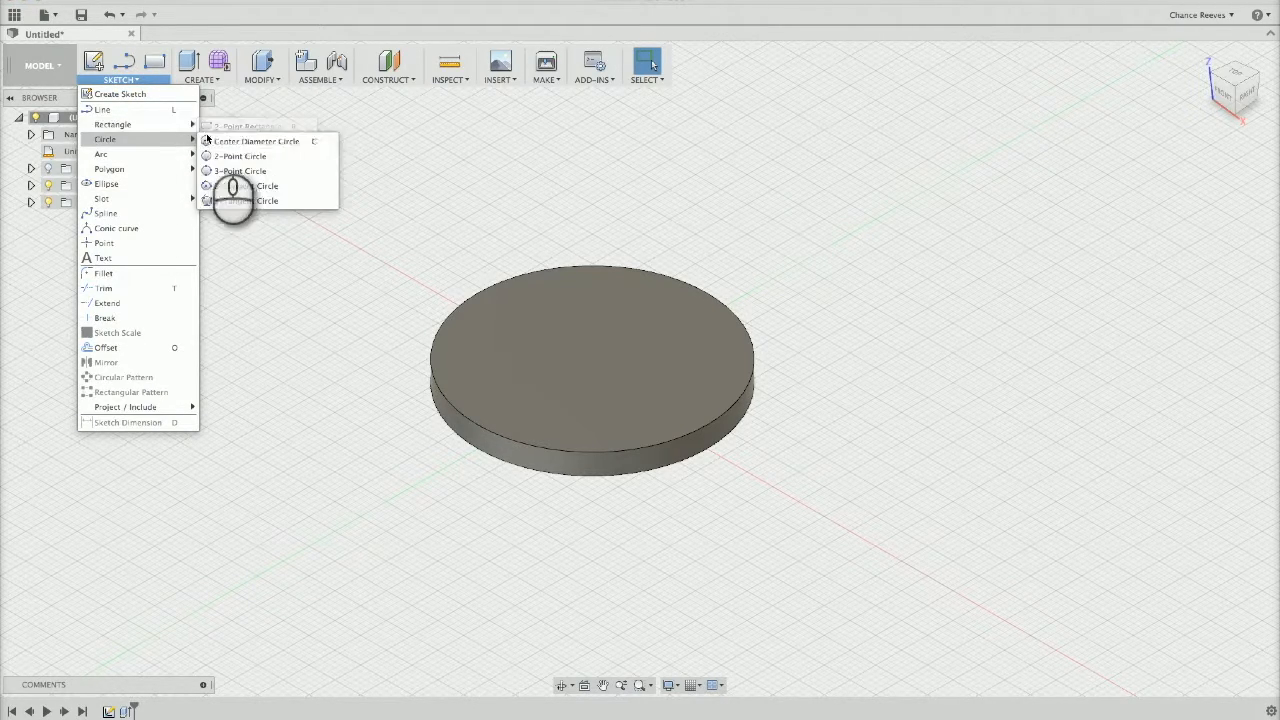
click(211, 128)
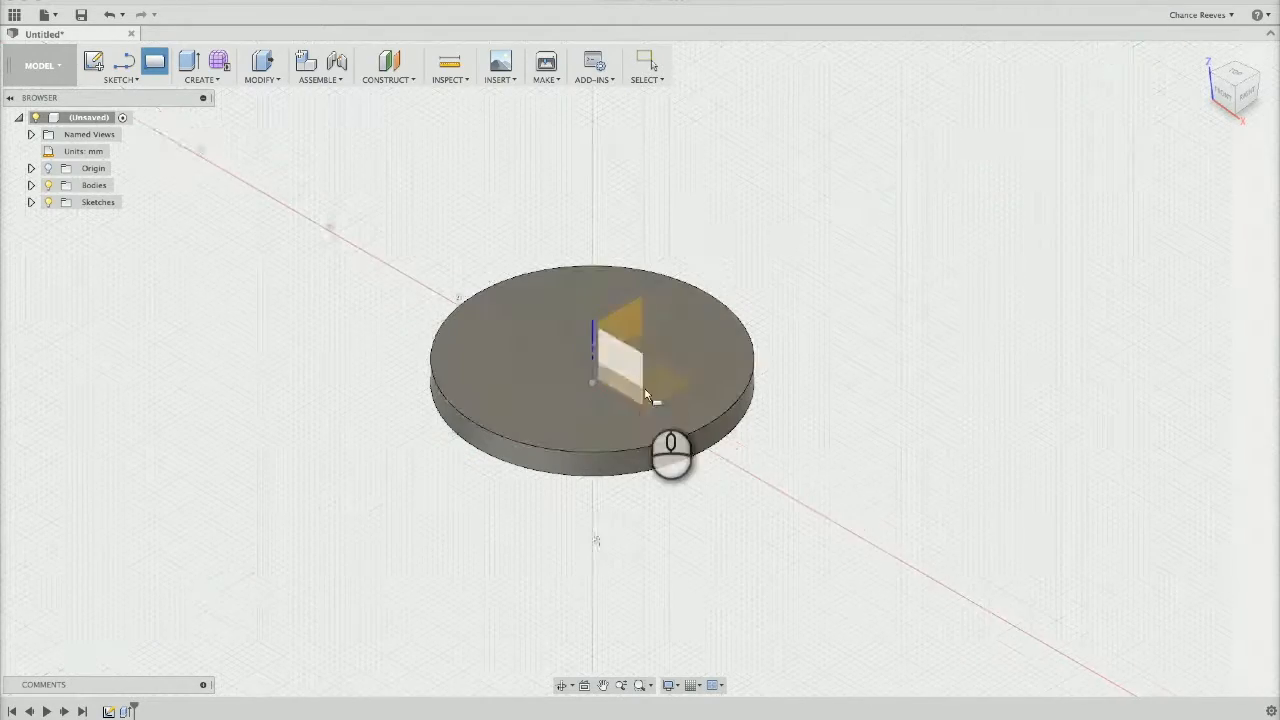
click(709, 362)
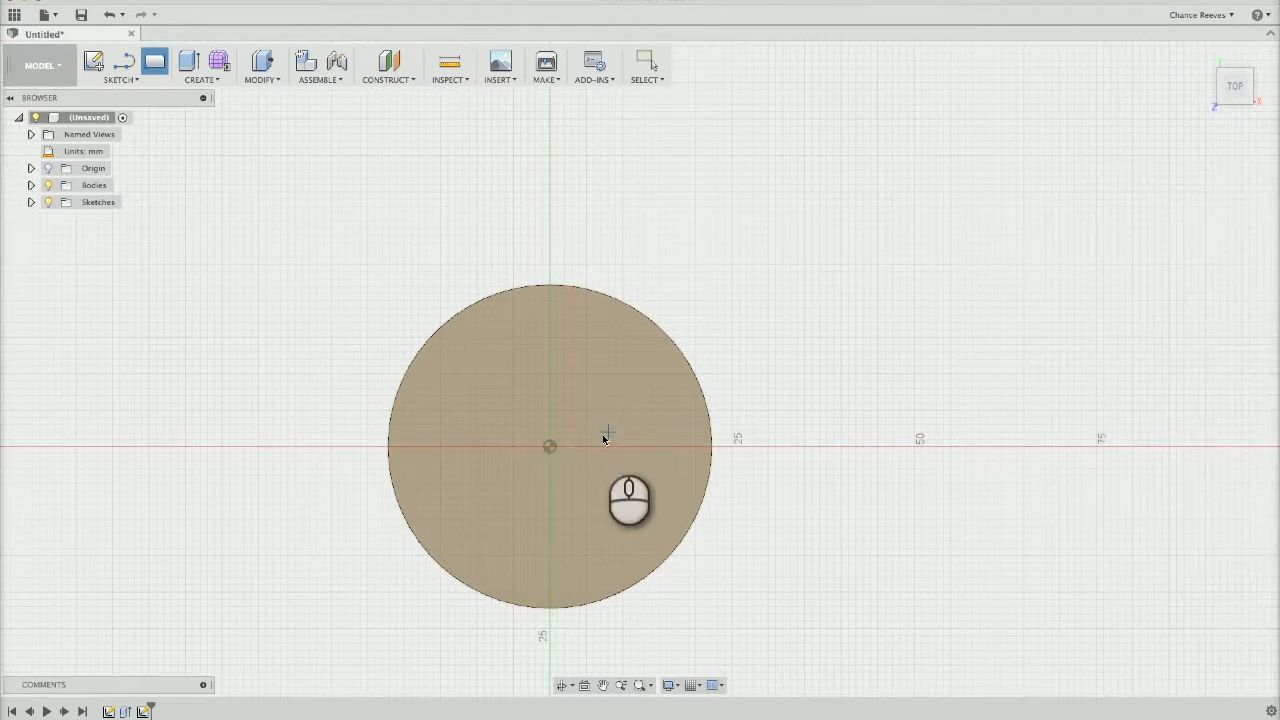
click(550, 448)
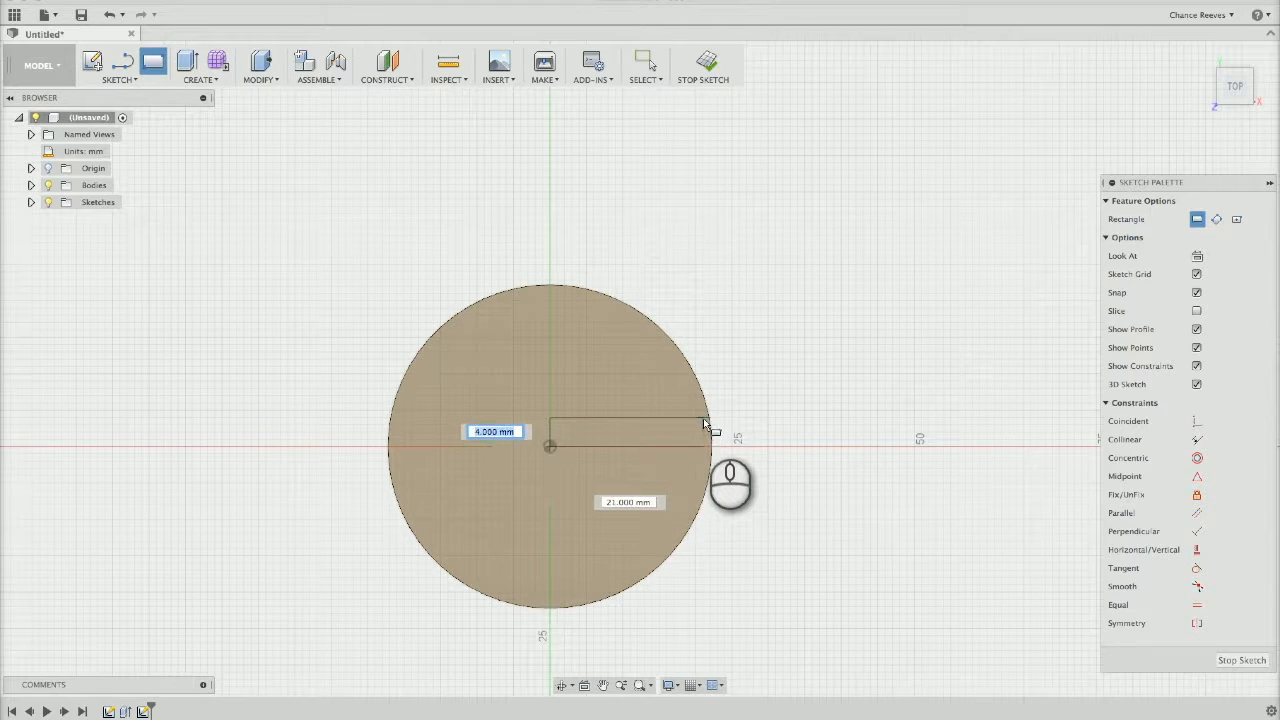
key(Escape)
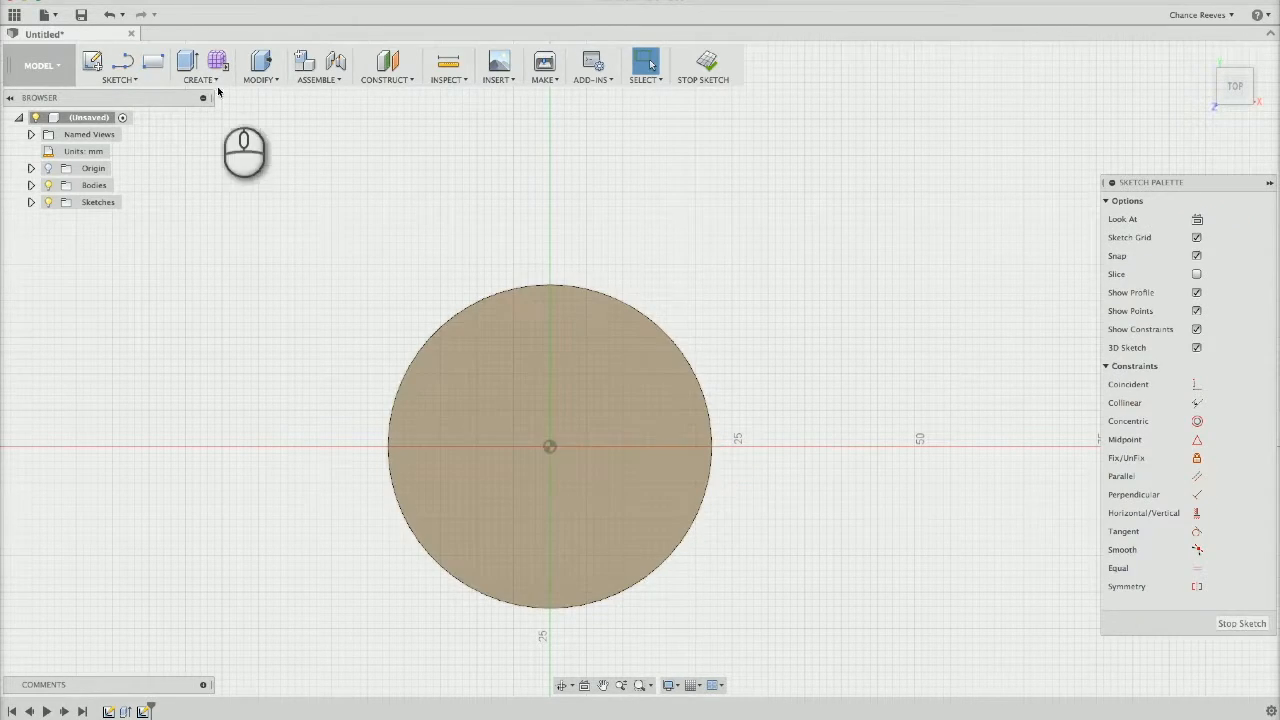
Draw a horizontal center rectangle at the disc's centre, 41 mm long and 9.175 mm high
click(118, 79)
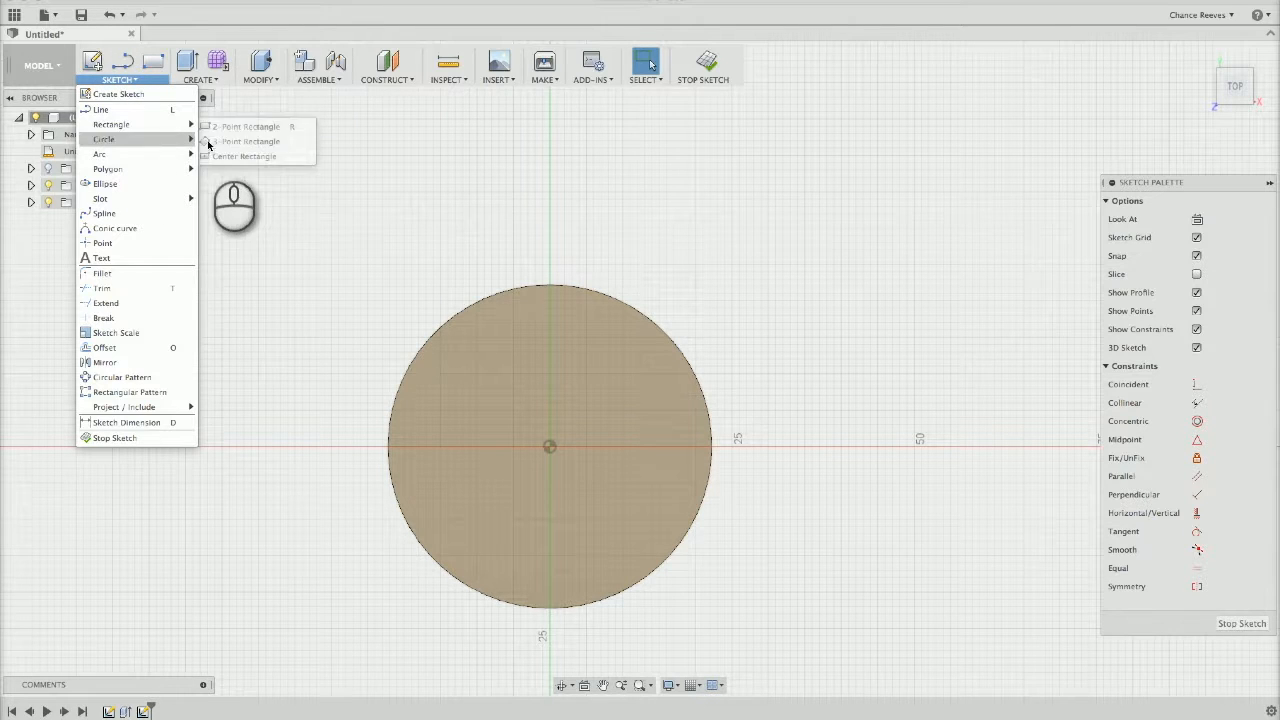
mouse_move(175, 134)
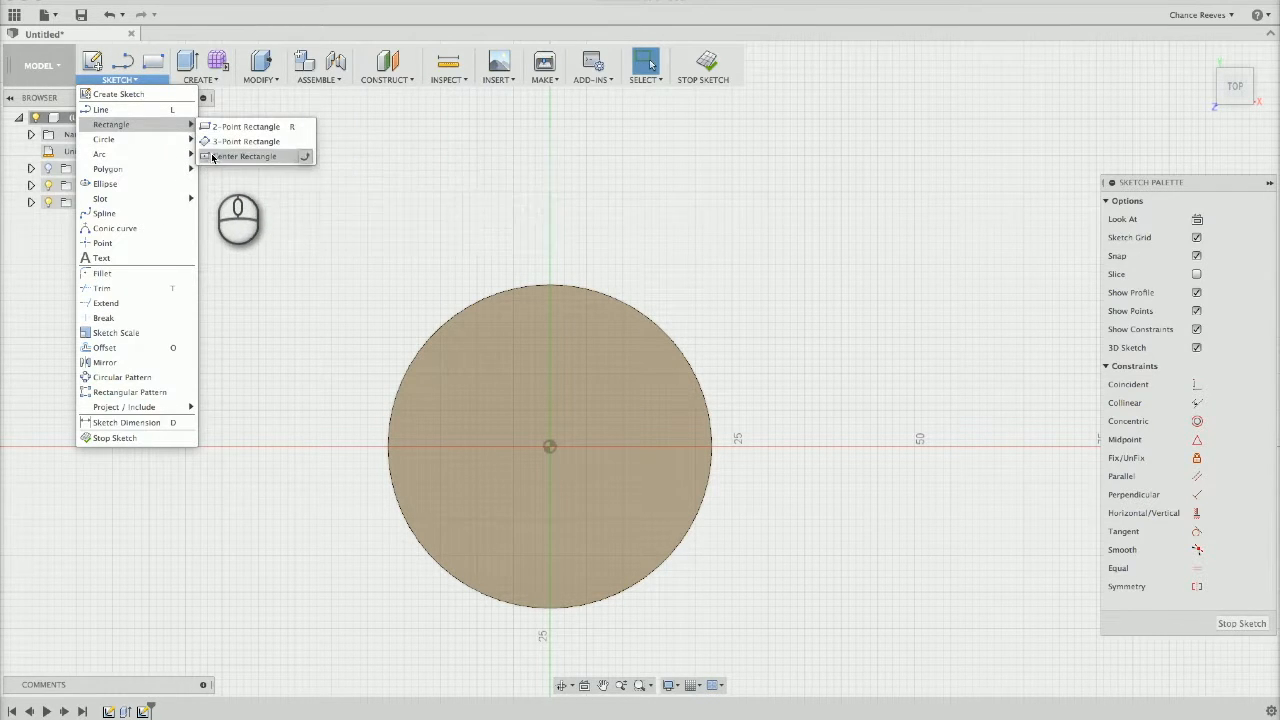
click(220, 153)
click(549, 446)
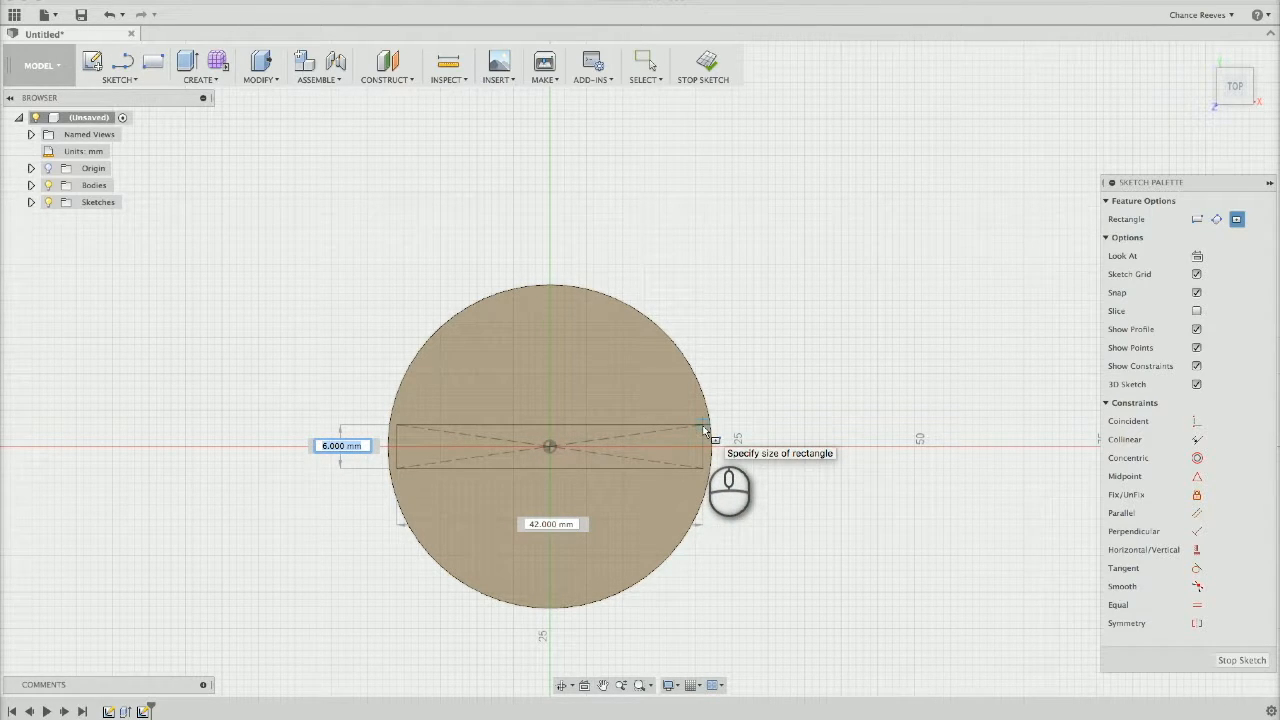
text(9)
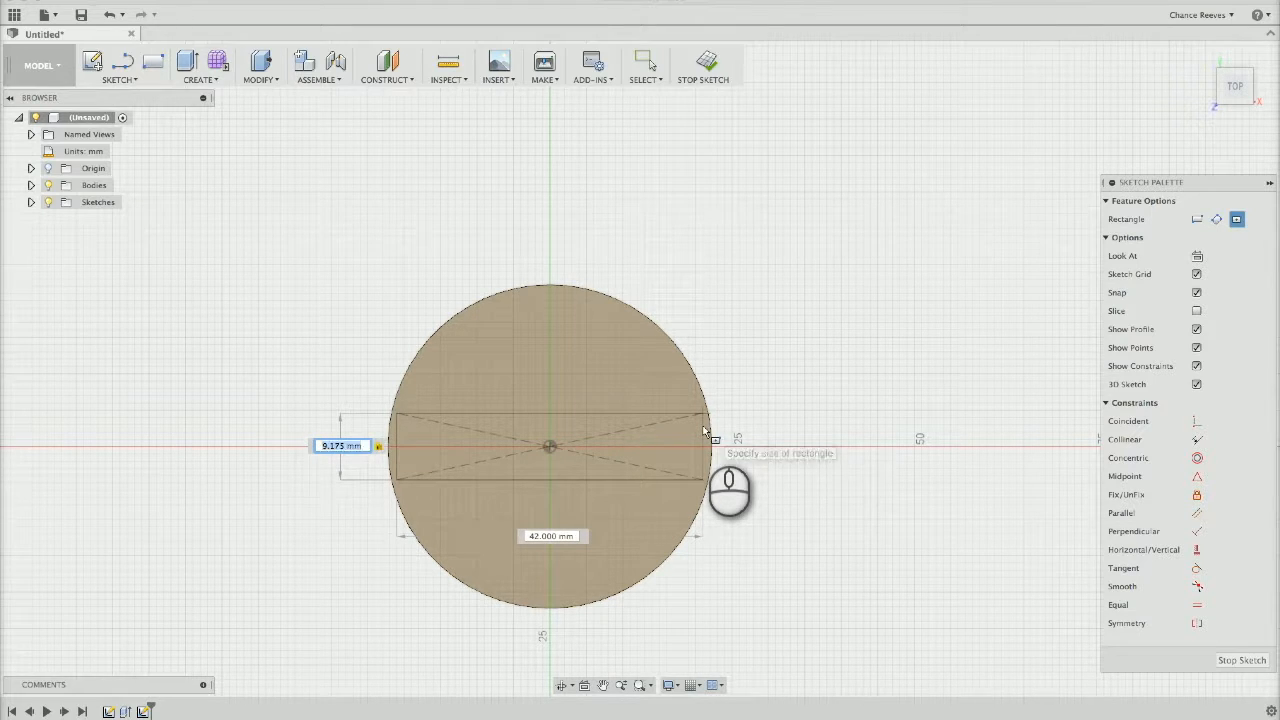
key(Tab)
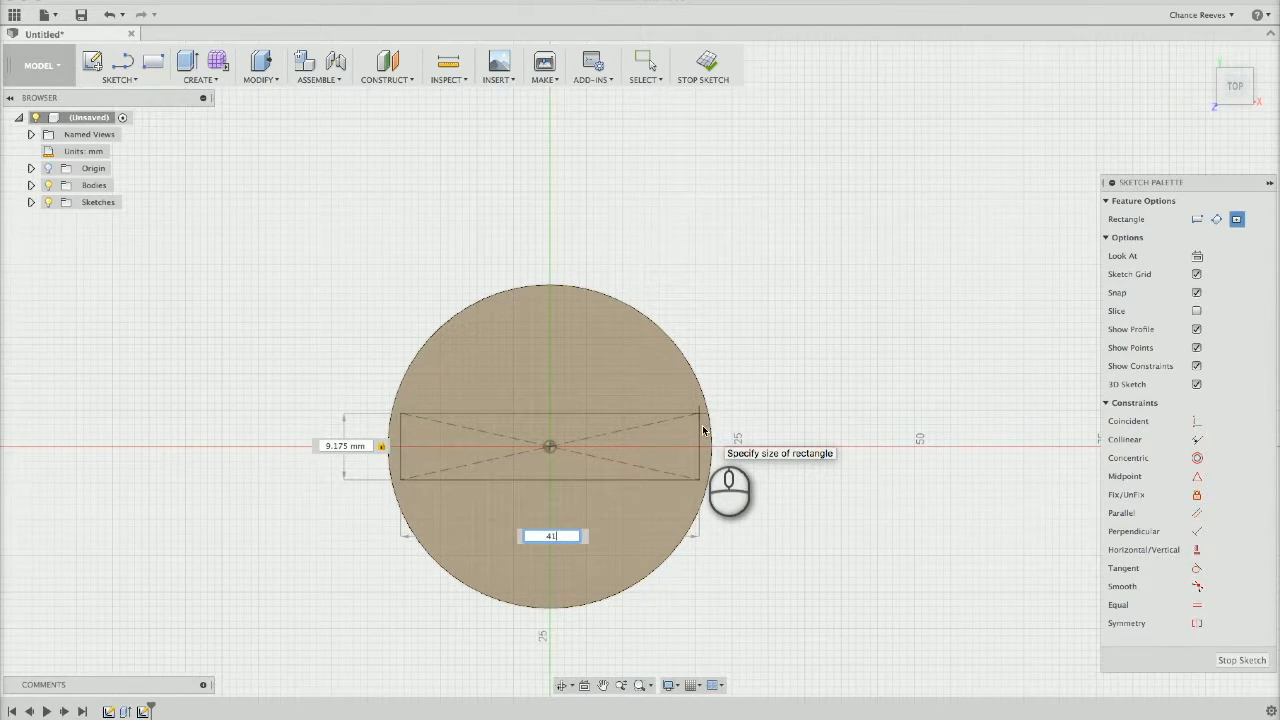
key(Return)
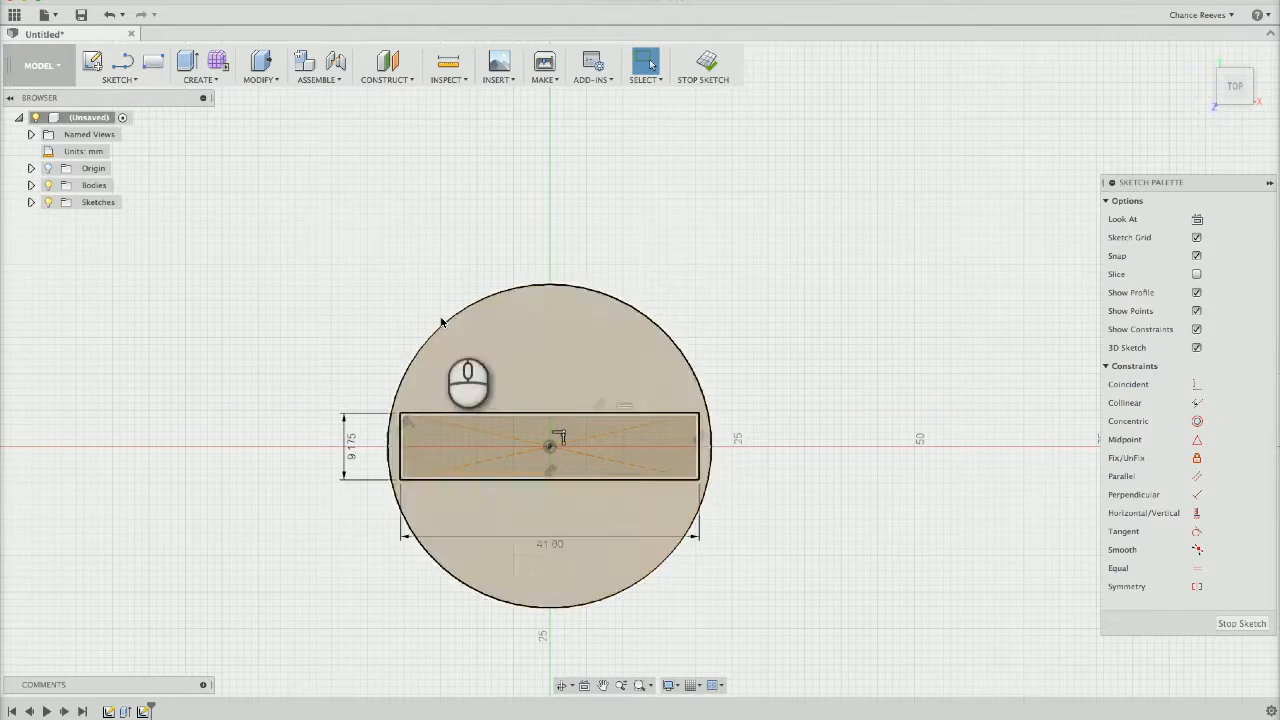
Draw a vertical center rectangle at the disc's centre, 9.175 mm wide and 41 mm tall, crossing the horizontal one
click(118, 79)
mouse_move(124, 125)
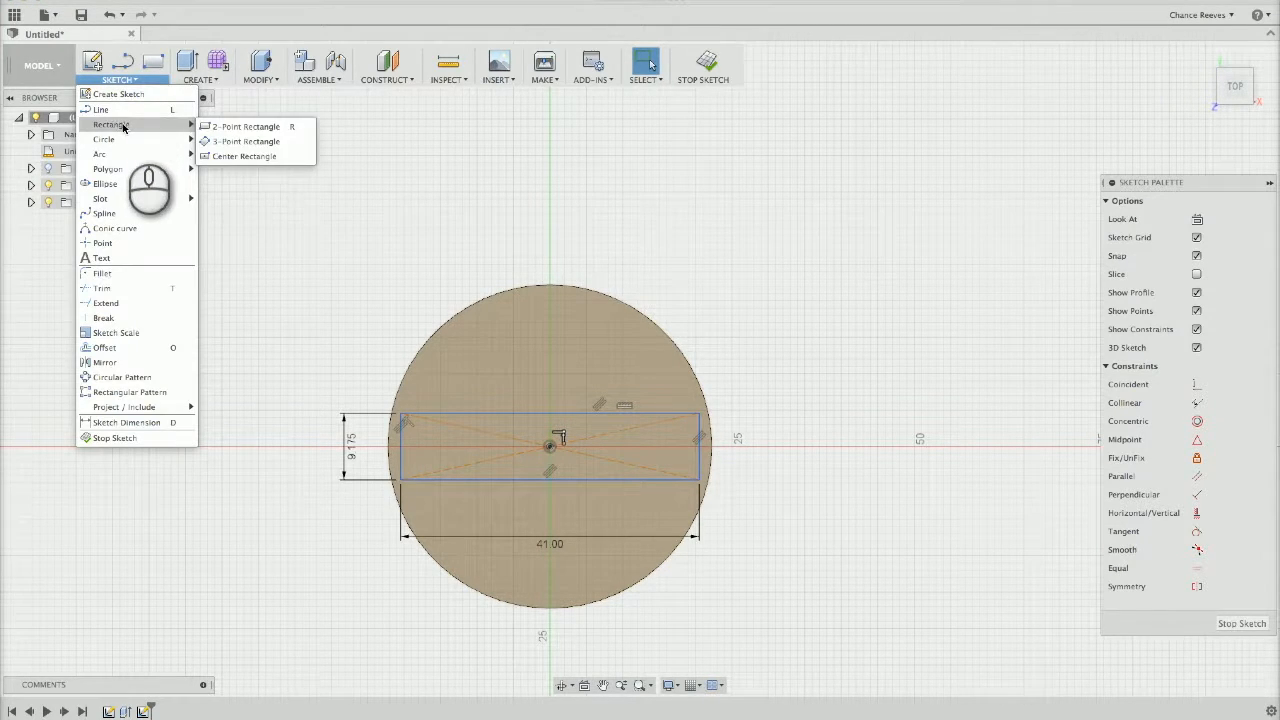
click(240, 156)
click(550, 447)
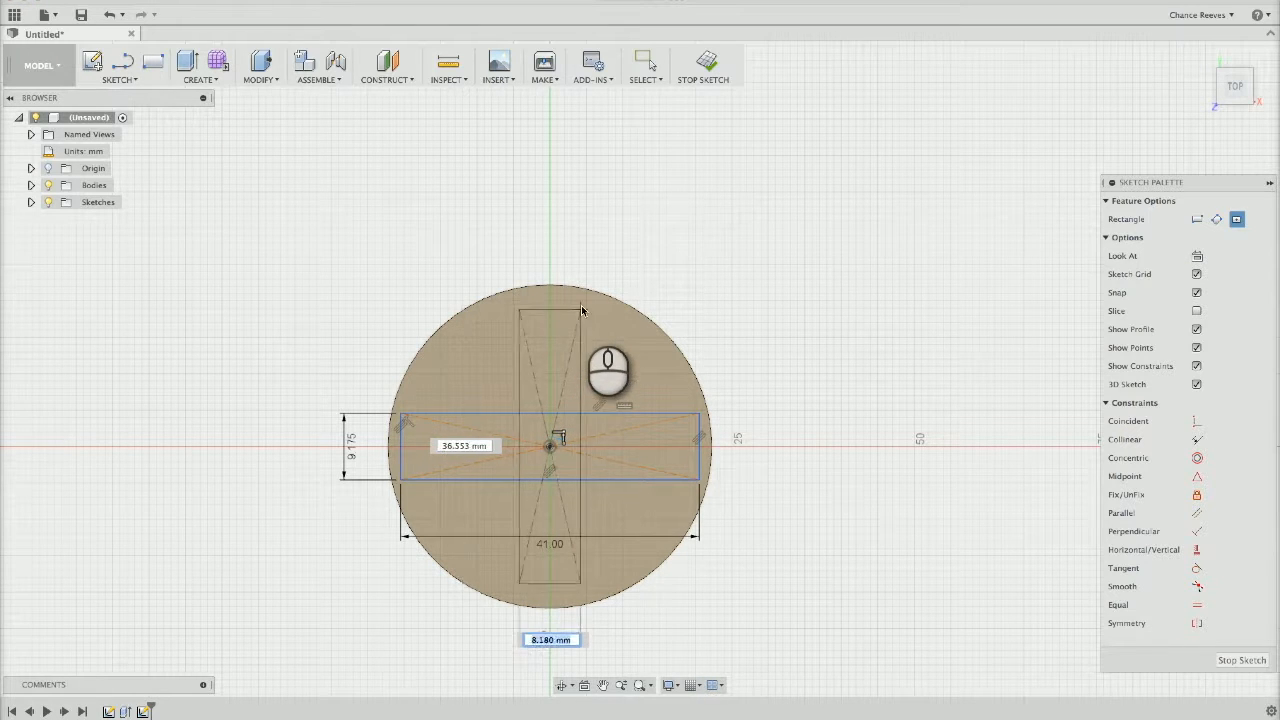
text(9.)
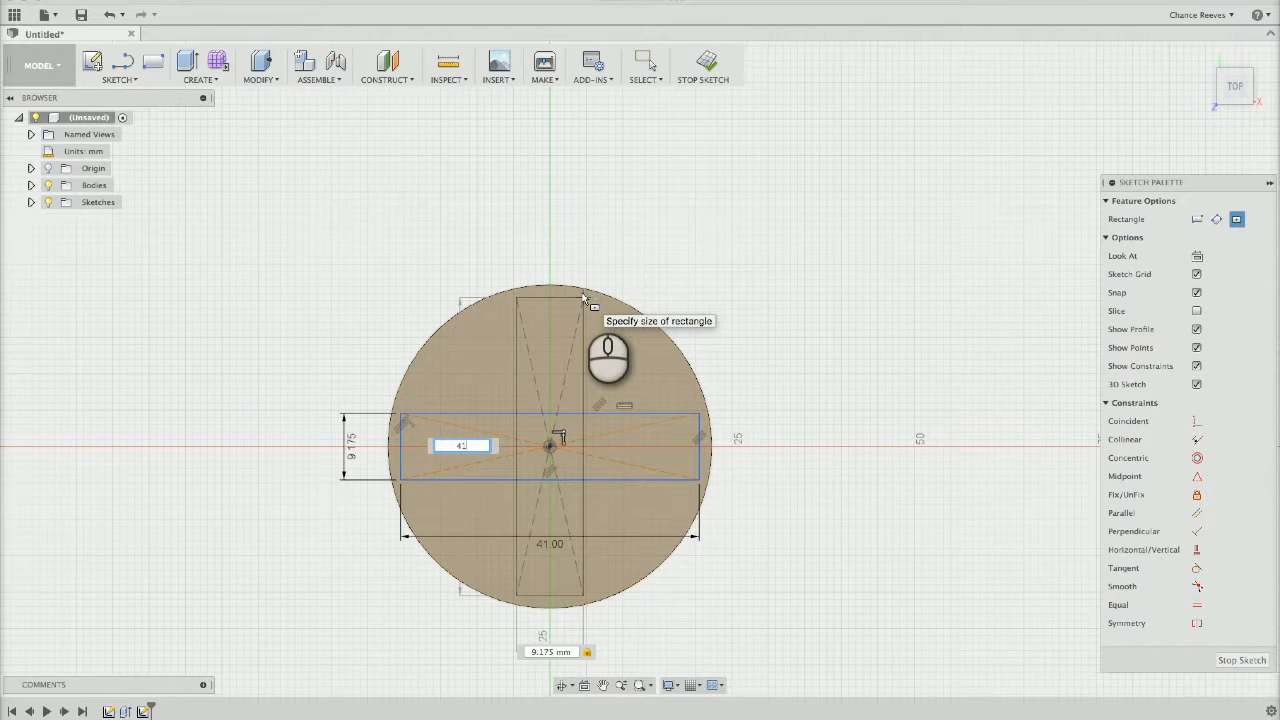
key(Return)
key(Escape)
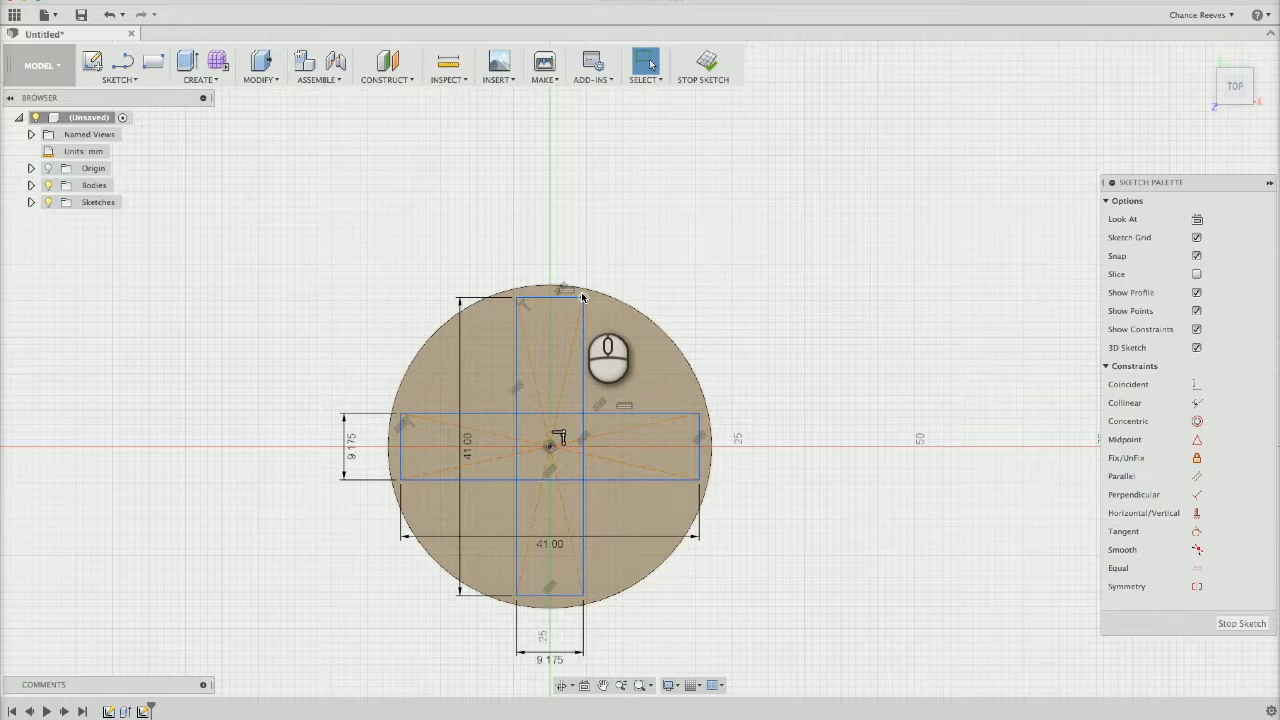
Finish the sketch and extrude all five profiles of the cross 8 mm upward from the disc
click(1243, 624)
click(658, 405)
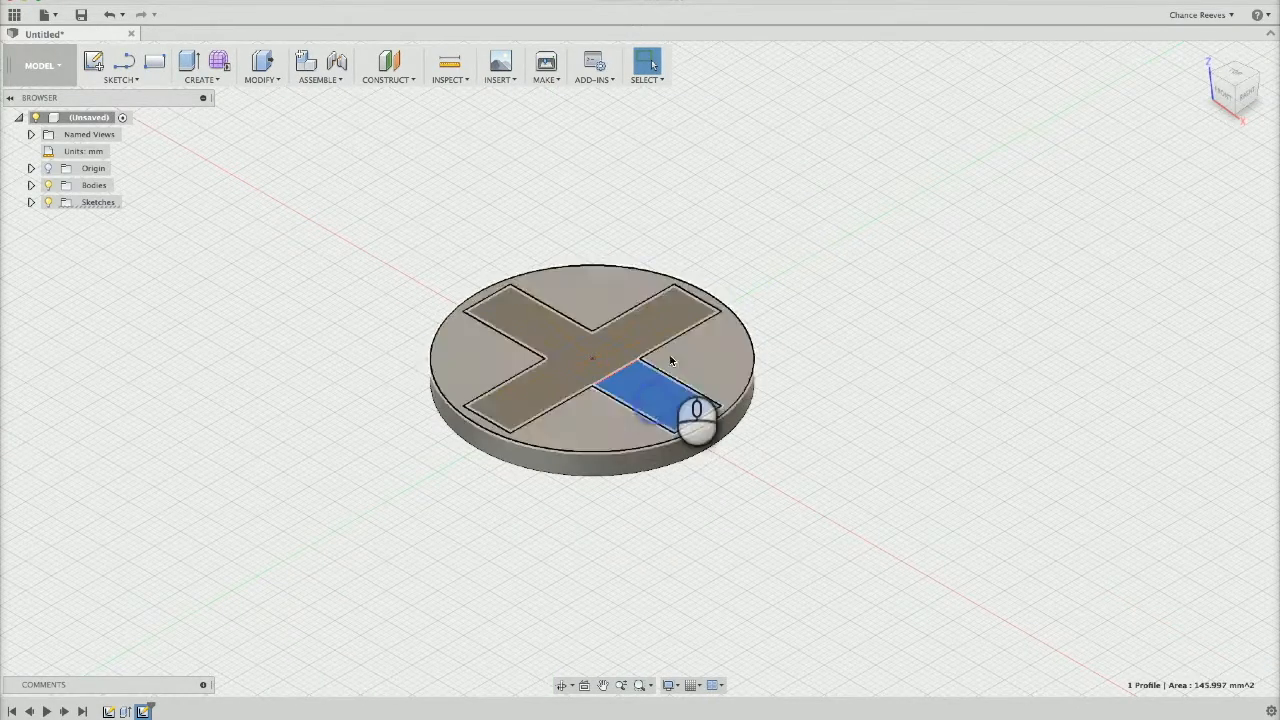
click(663, 317)
click(538, 396)
click(535, 328)
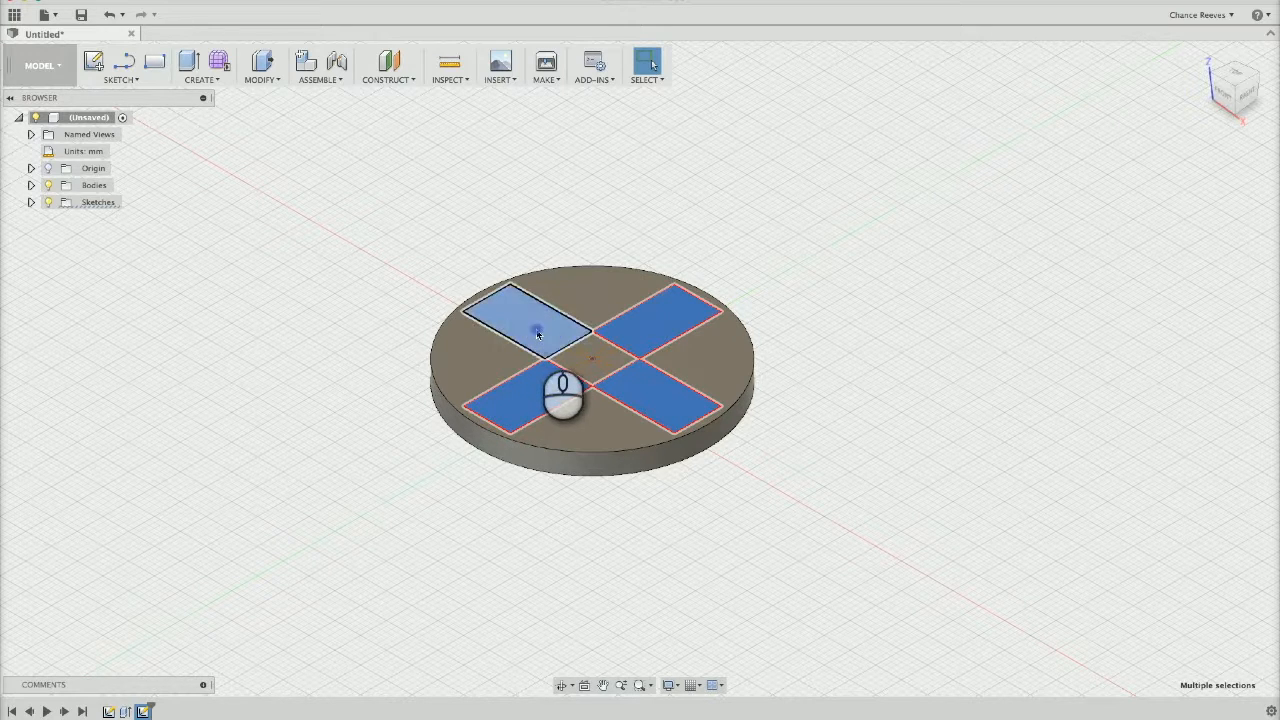
click(593, 377)
right_click(651, 396)
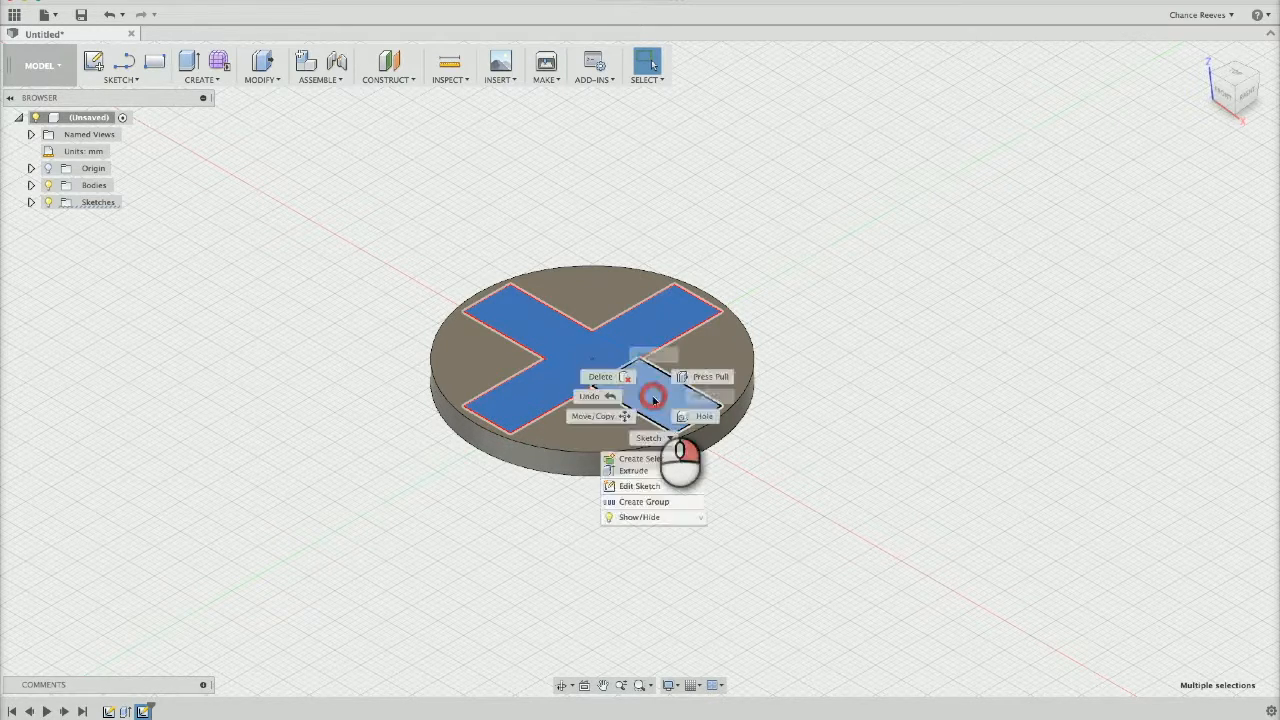
click(693, 378)
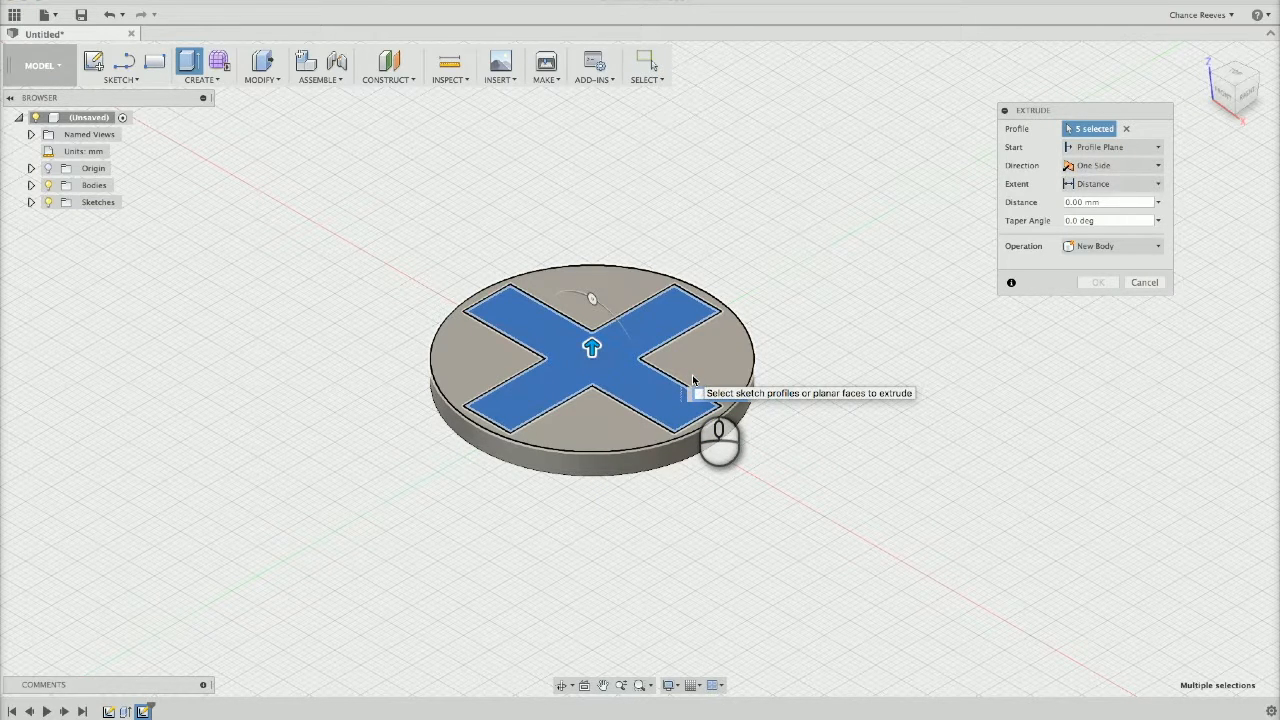
text(8)
key(Return)
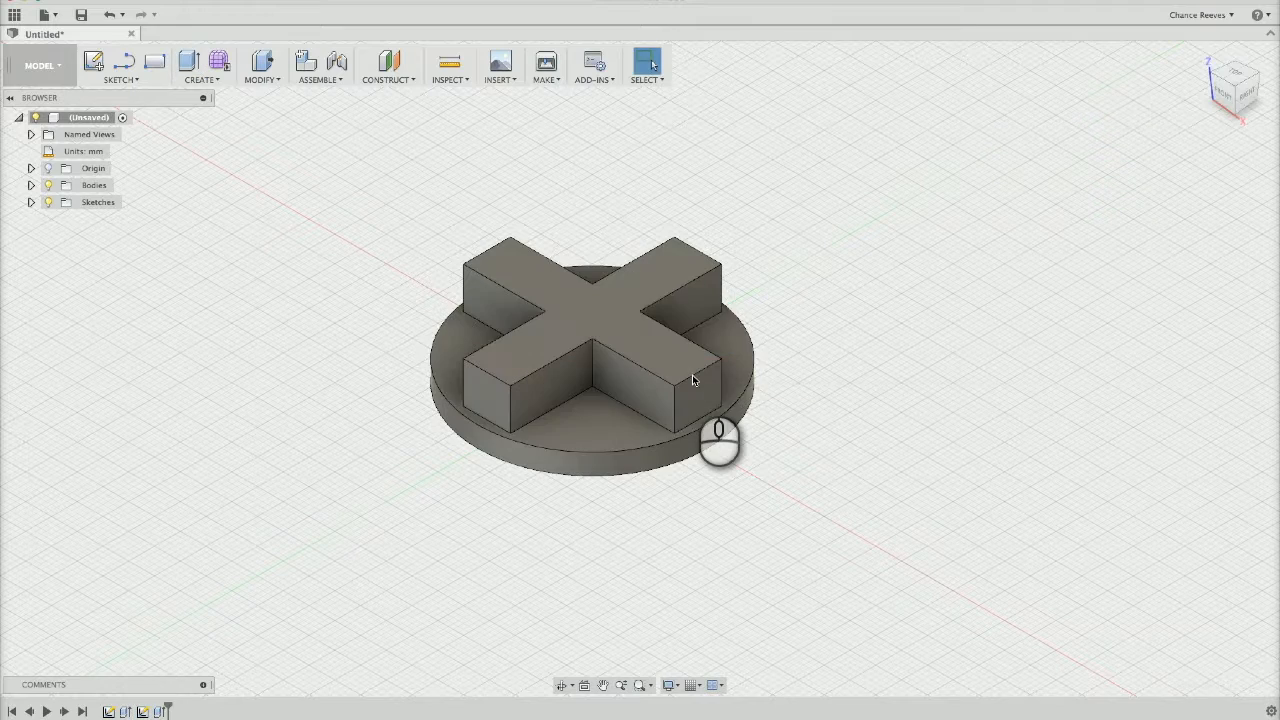
On the cross's top face, sketch a center rectangle 3.175 mm high spanning the full length of the horizontal arms
key(r)
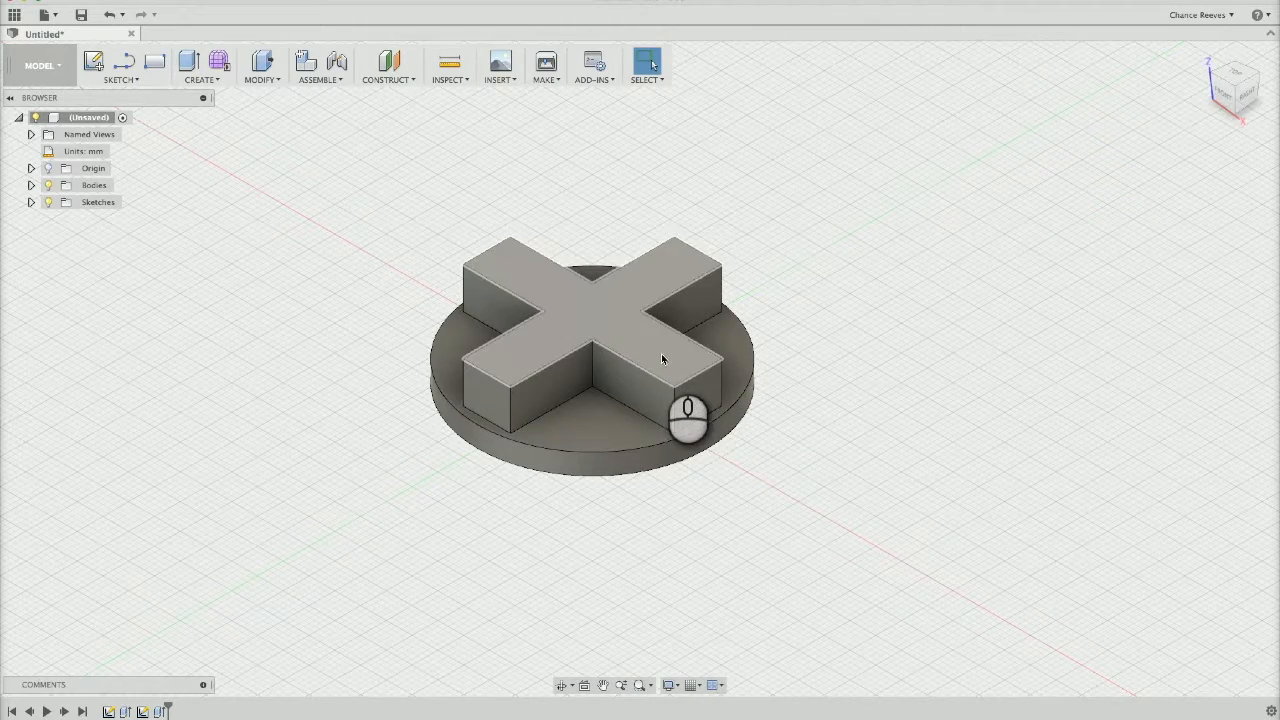
click(661, 353)
click(641, 370)
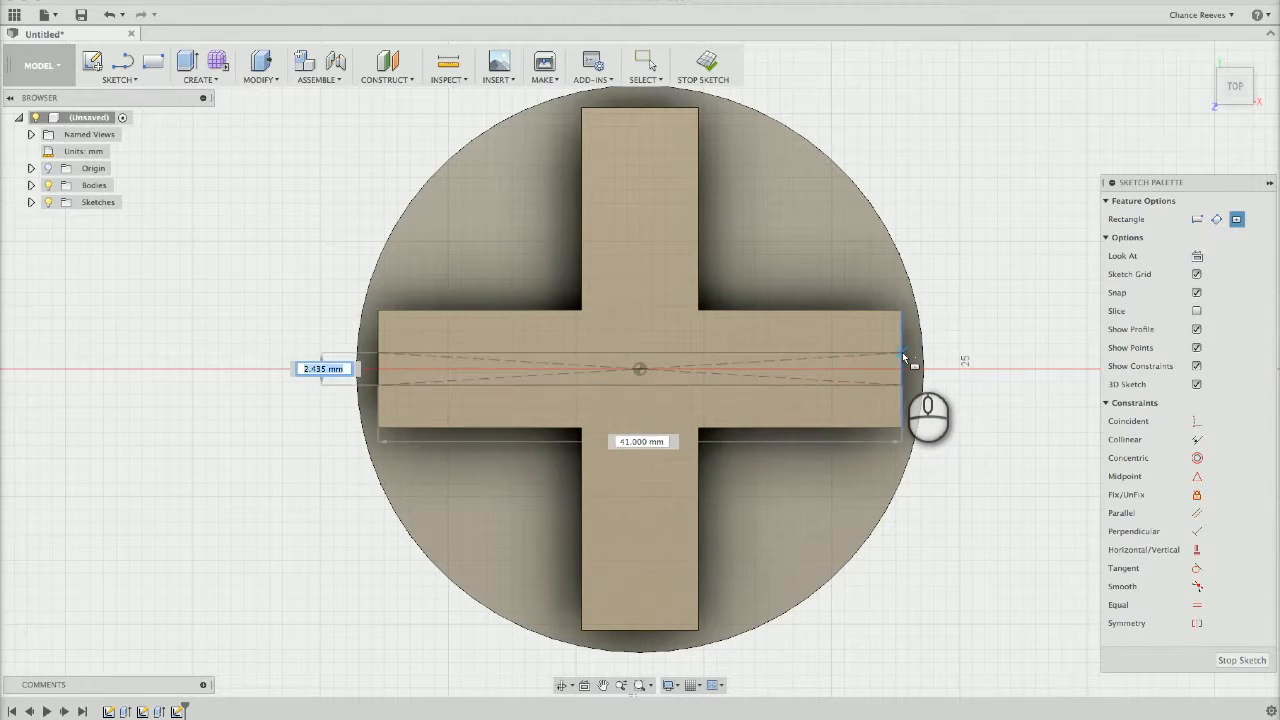
text(3.175)
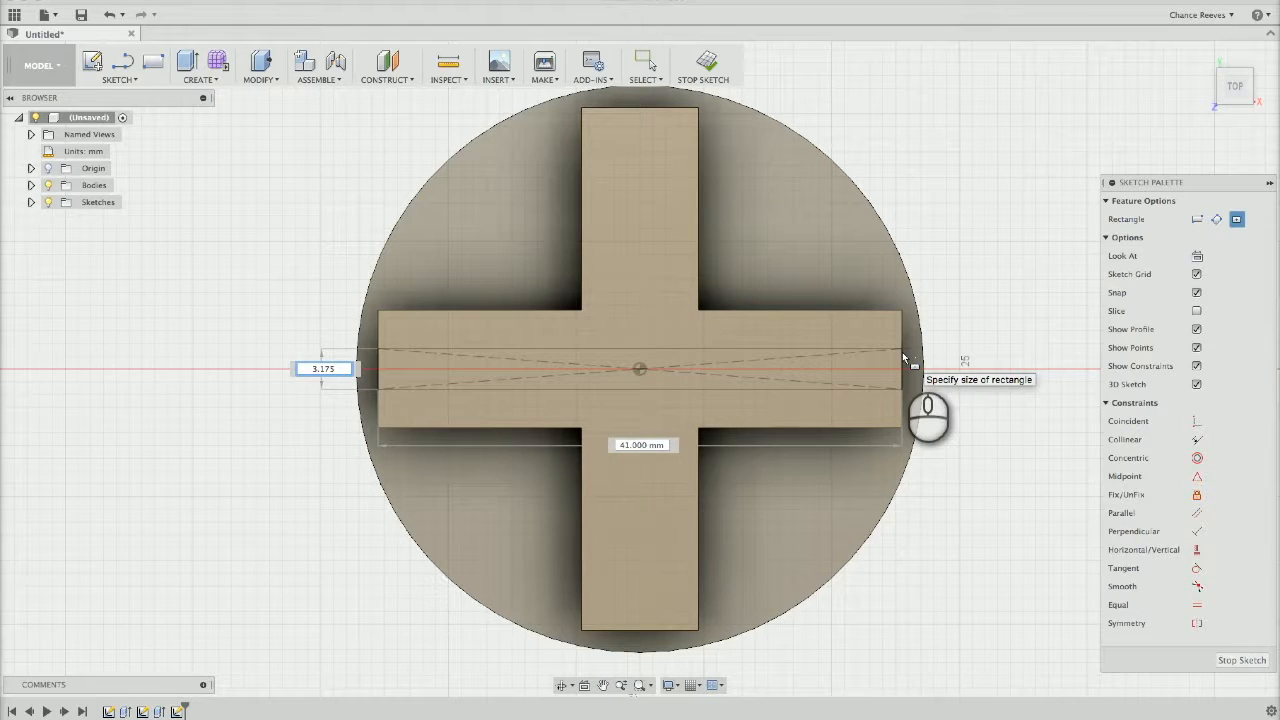
key(Return)
Add a vertical center rectangle 3.175 mm wide from the cross's centre, spanning the full length of the vertical arms
click(121, 80)
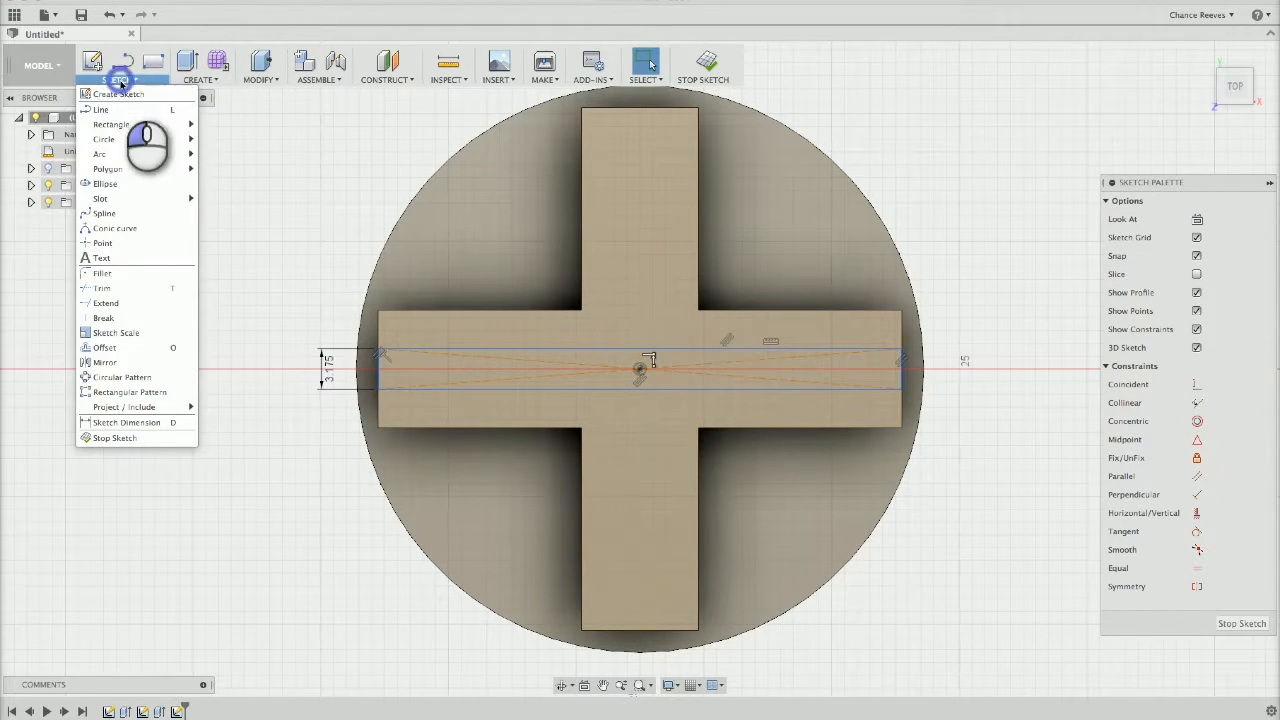
mouse_move(111, 124)
click(223, 153)
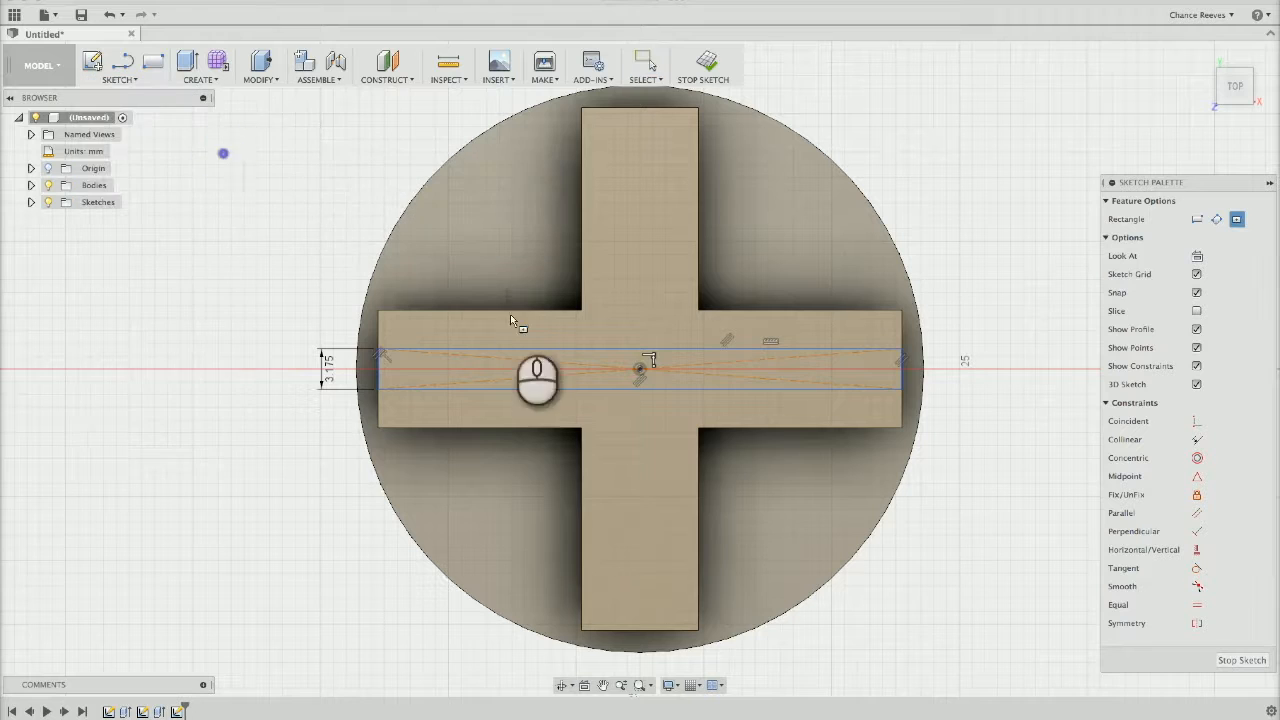
click(640, 367)
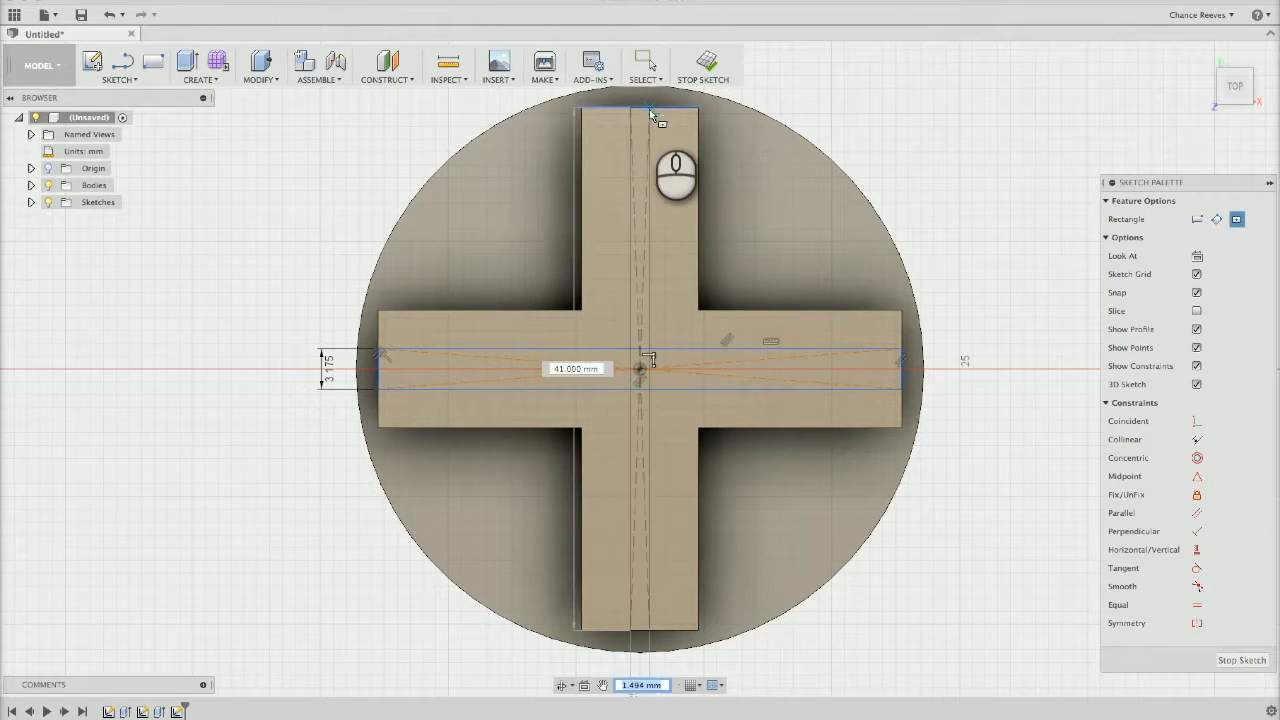
key(Tab)
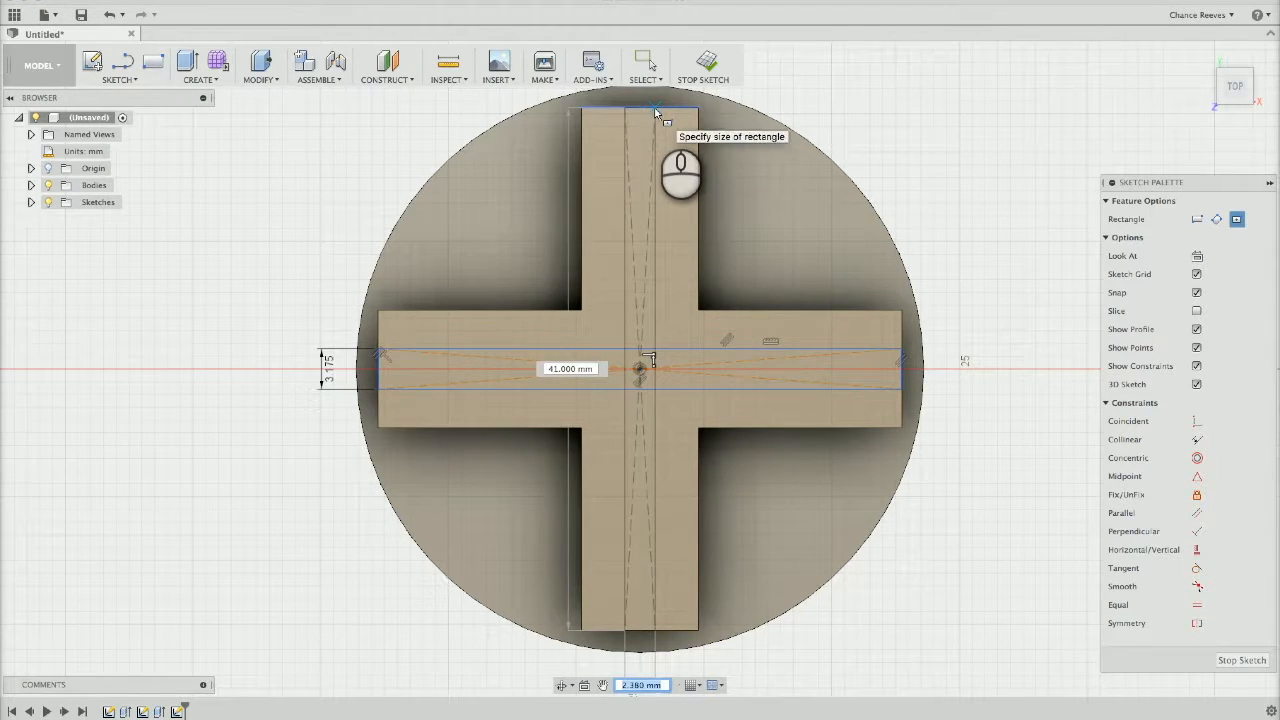
text(3.175)
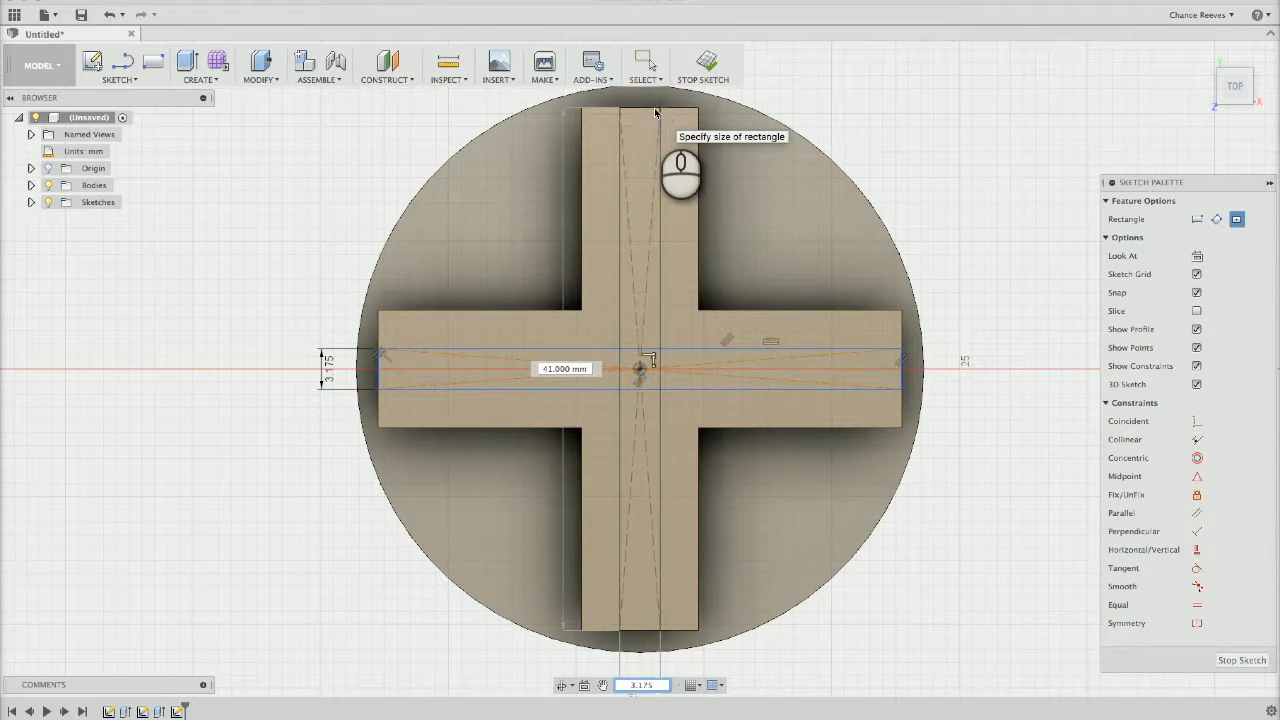
key(Return)
key(Escape)
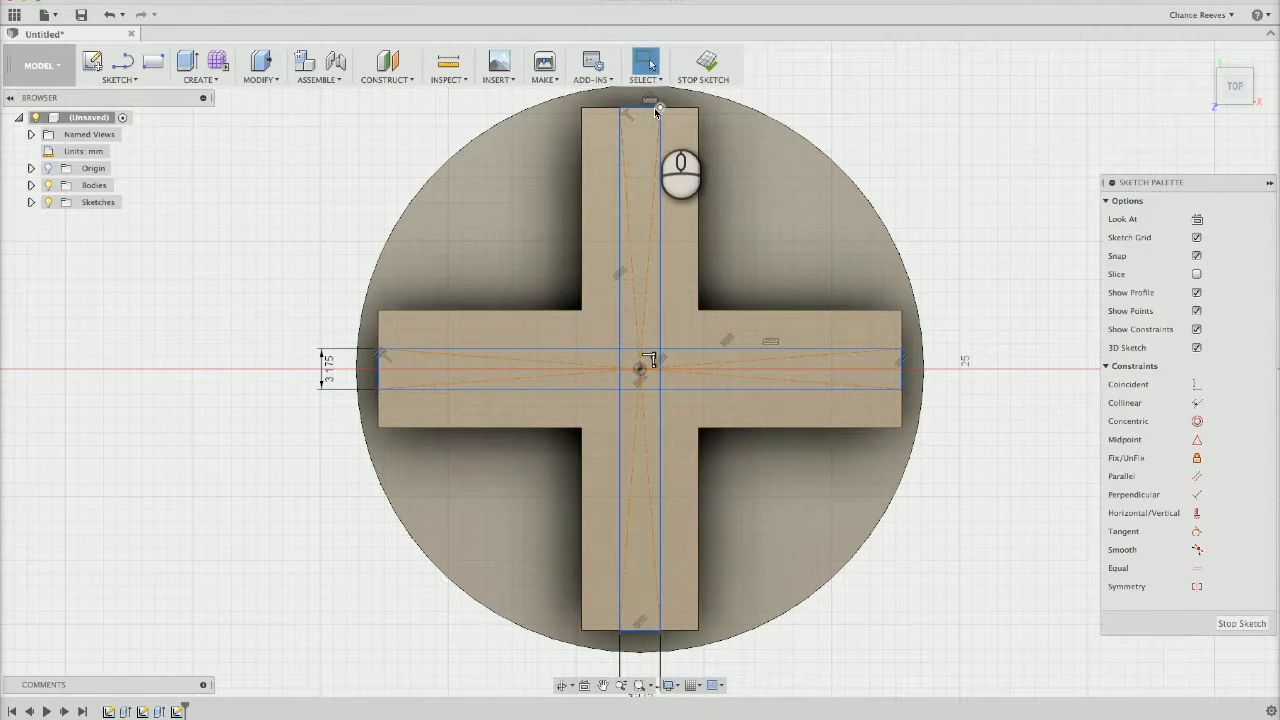
Finish the sketch and cut all five profiles of the crossing strips 8 mm downward through the raised cross
click(1236, 625)
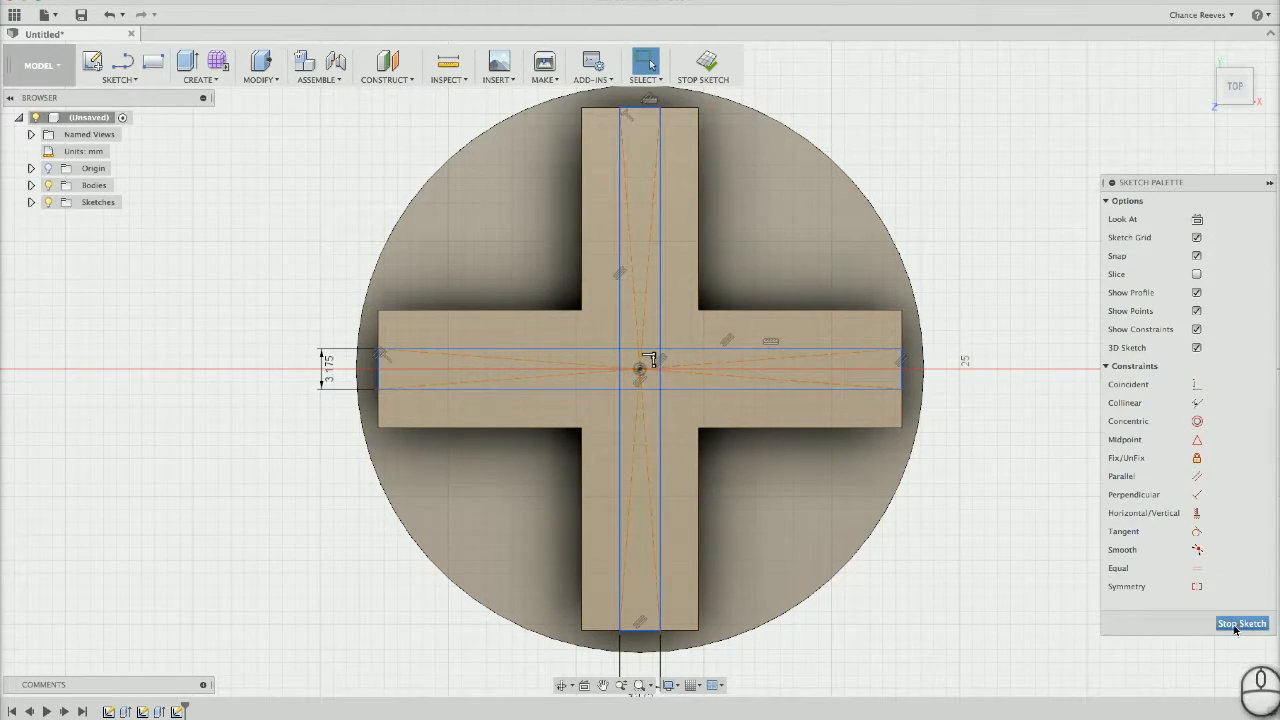
click(677, 327)
click(703, 336)
click(516, 378)
click(557, 257)
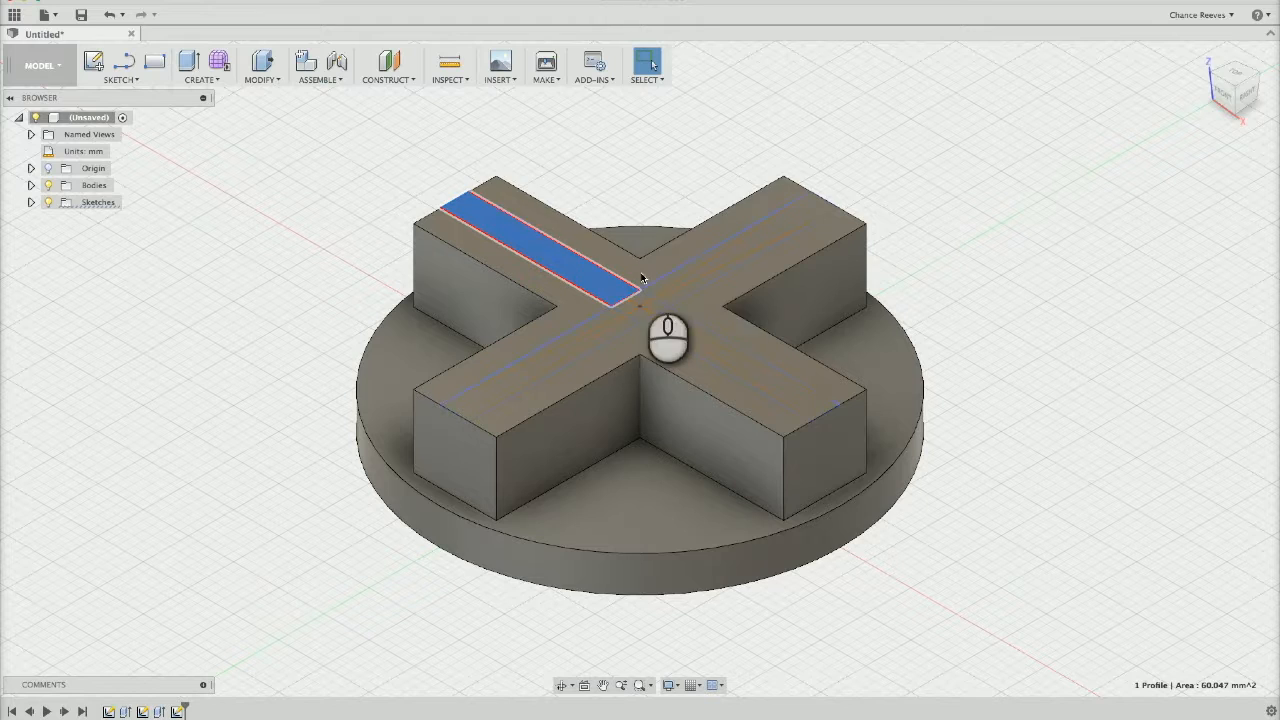
ctrl+click(540, 366)
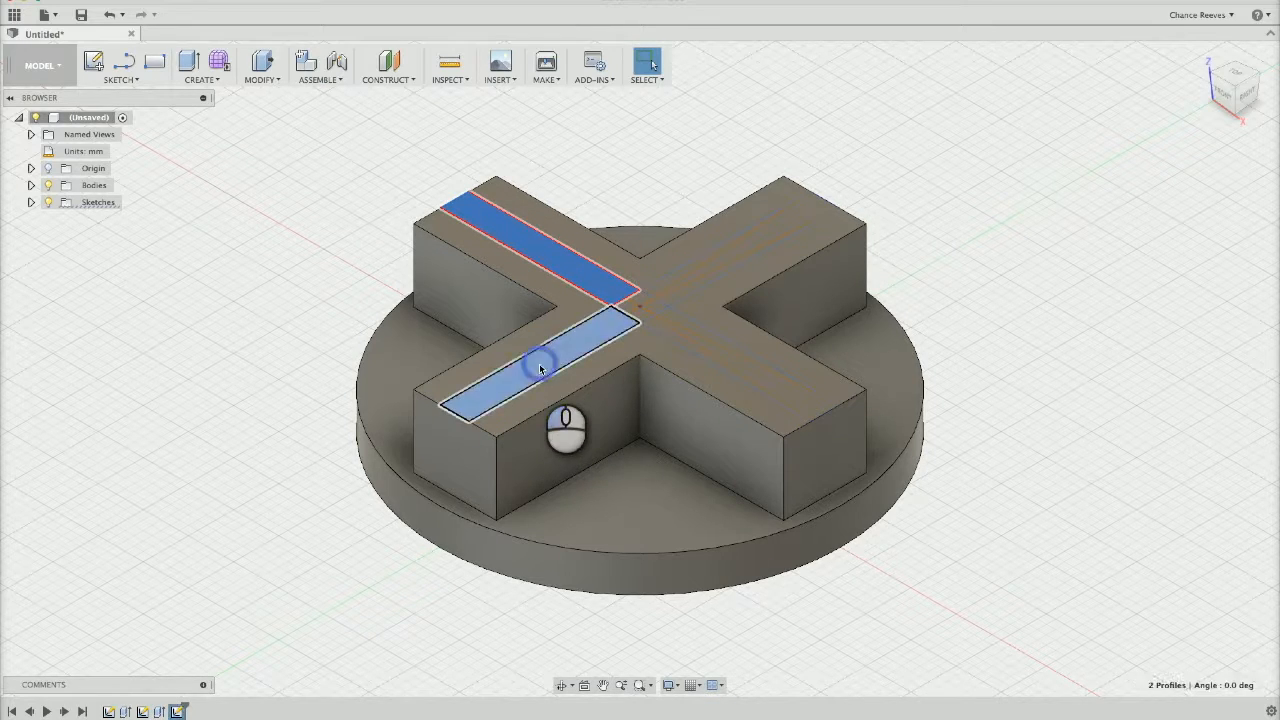
ctrl+click(740, 248)
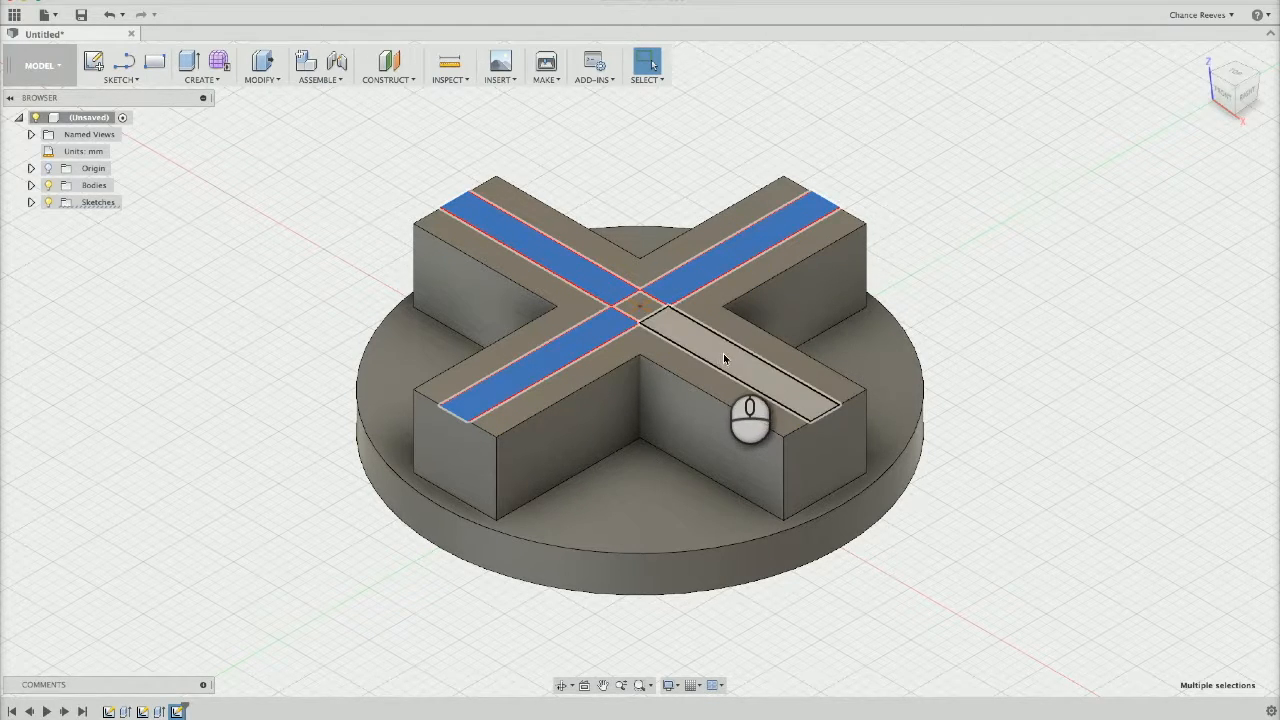
ctrl+click(723, 355)
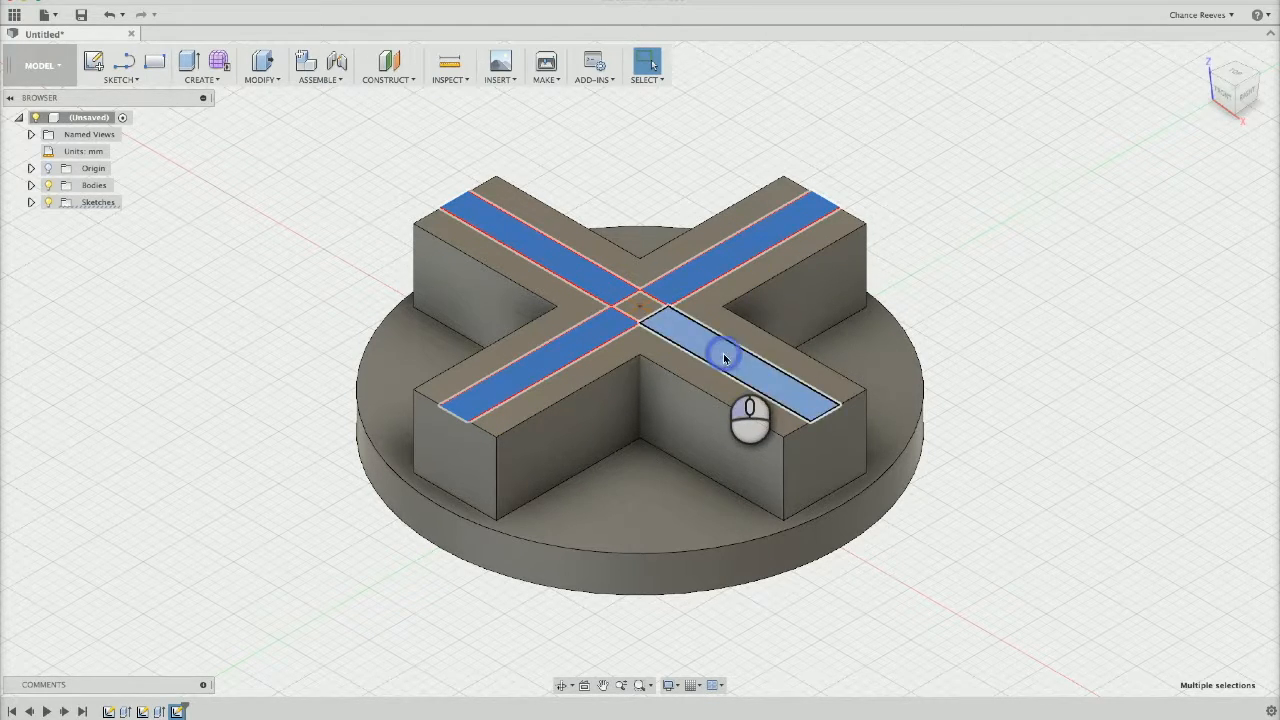
ctrl+click(638, 303)
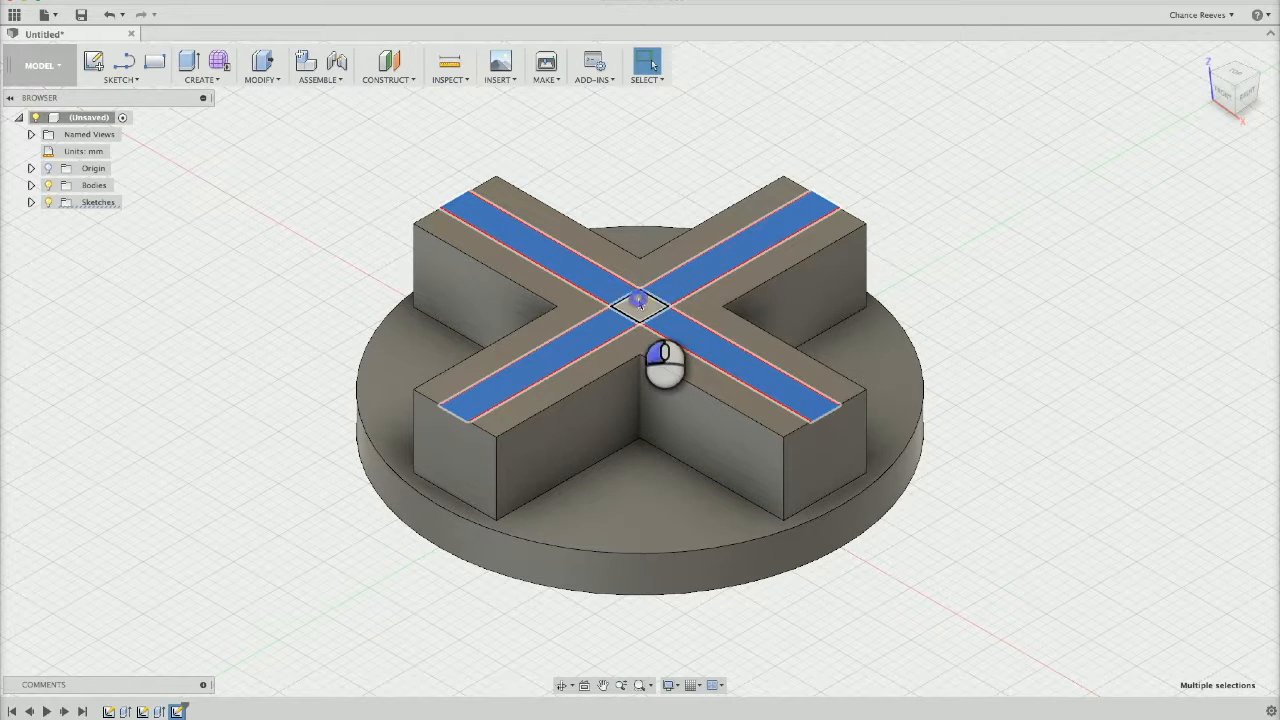
right_click(638, 303)
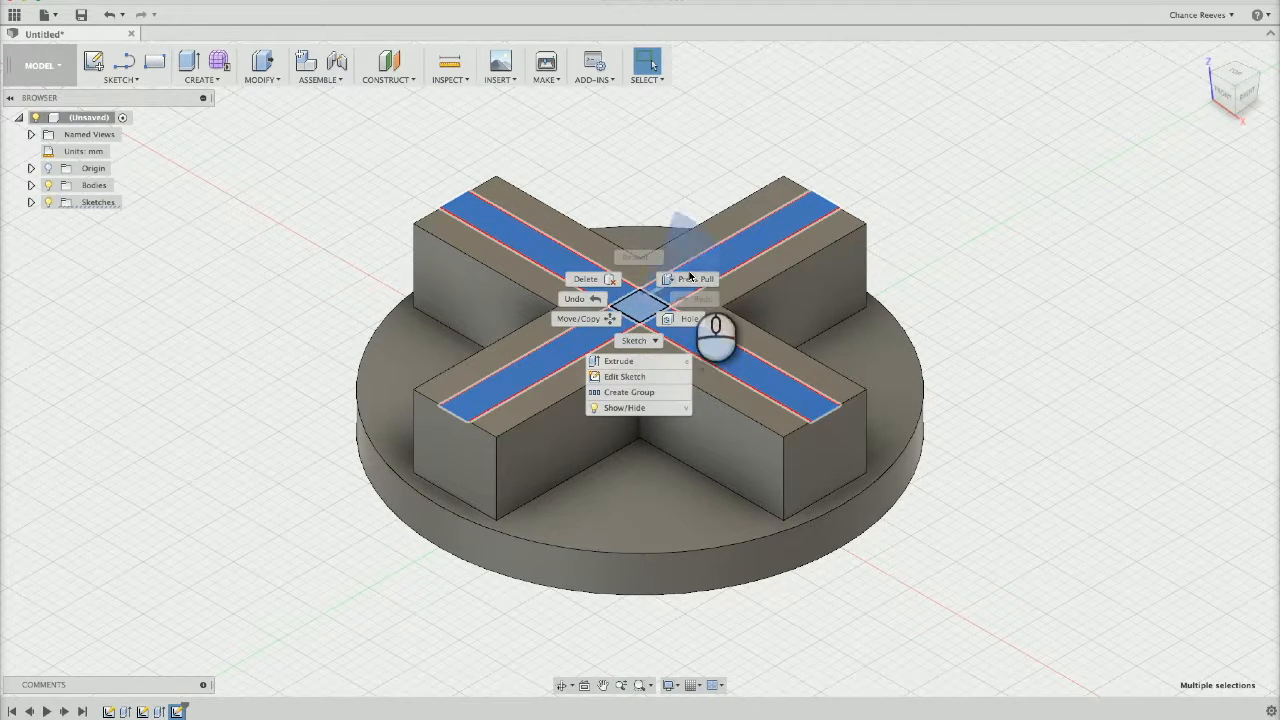
click(732, 298)
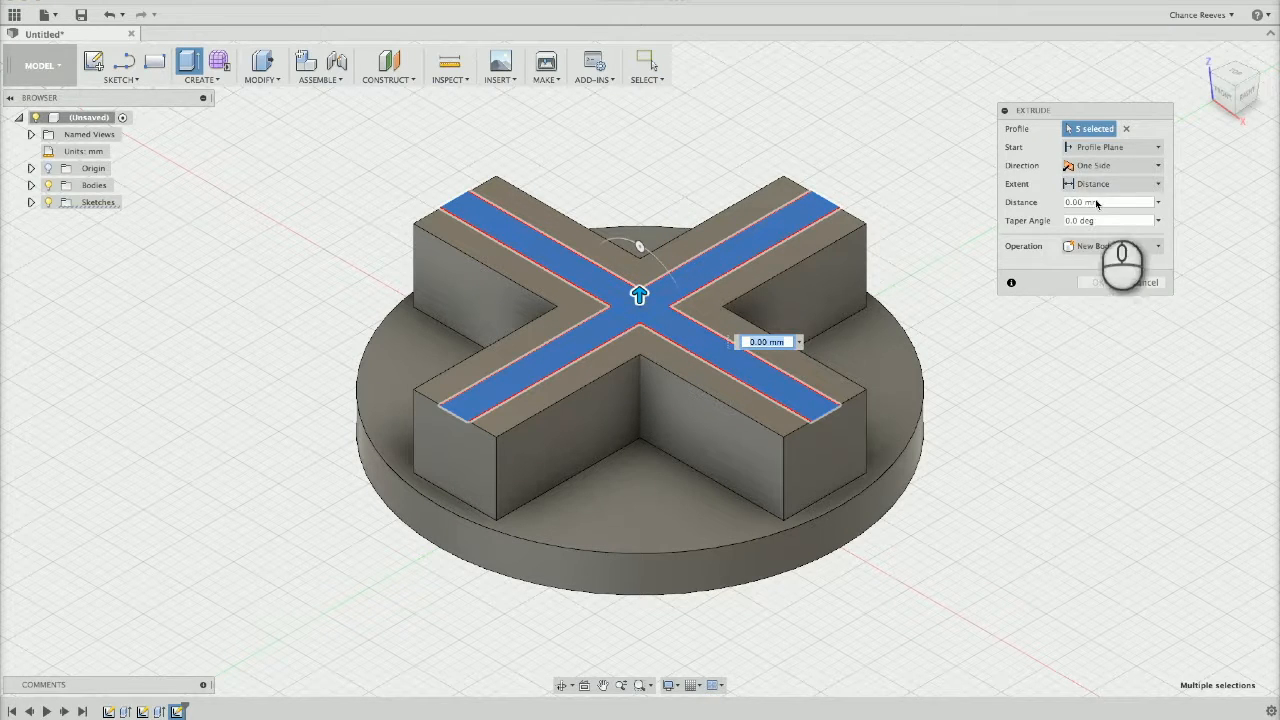
click(1100, 247)
click(1087, 278)
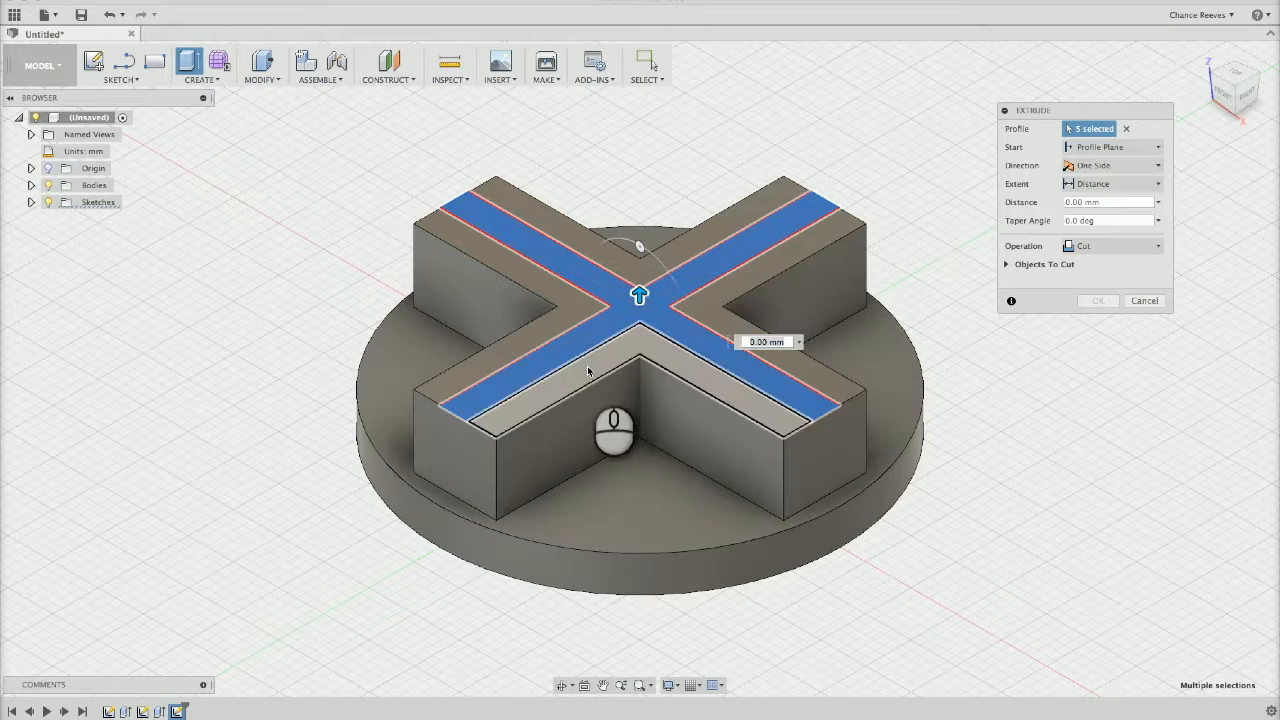
click(638, 293)
drag(638, 293, 640, 374)
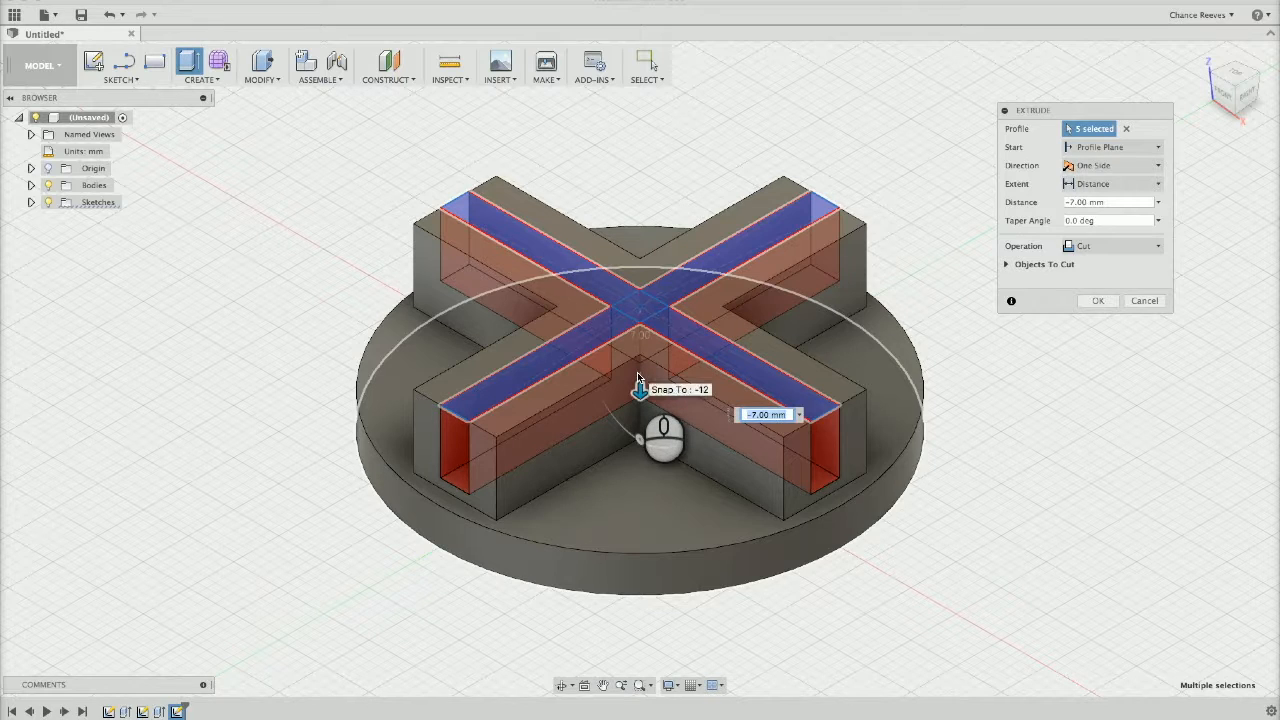
text(-8)
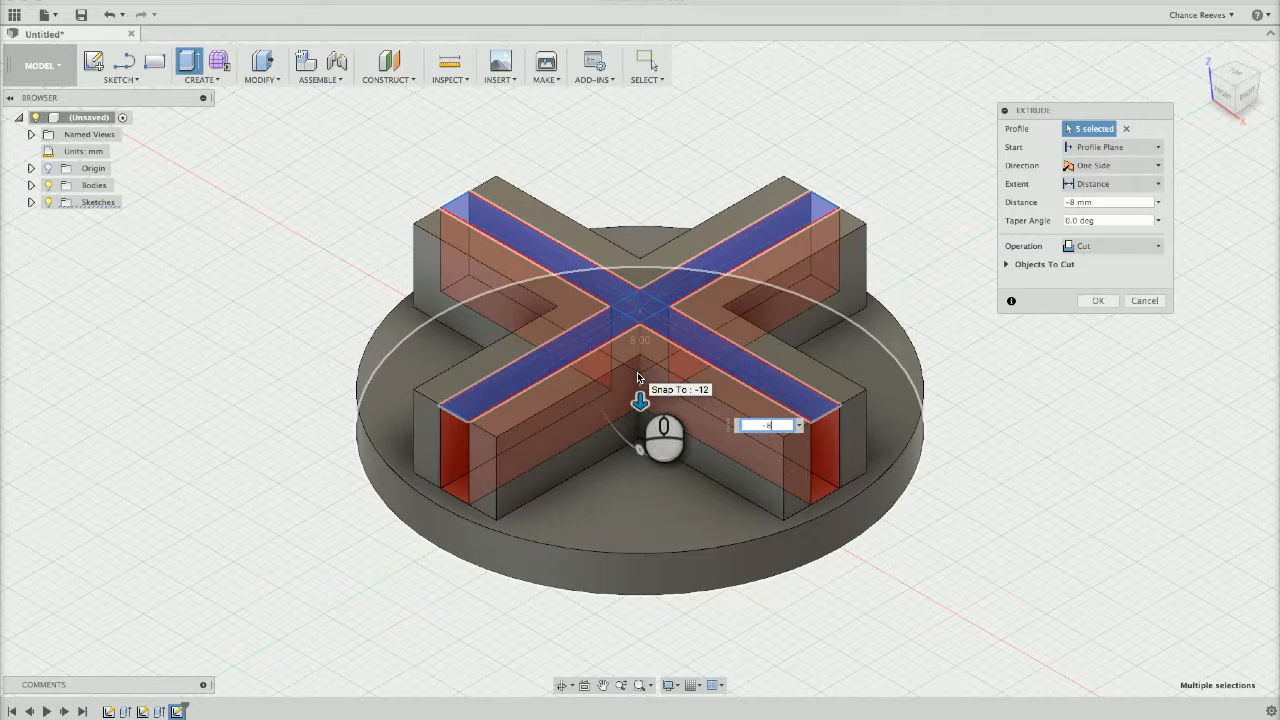
key(Return)
Fillet the disc's upper circular rim edge with a 1 mm radius
click(976, 425)
shift+middle_drag(976, 425, 1108, 414)
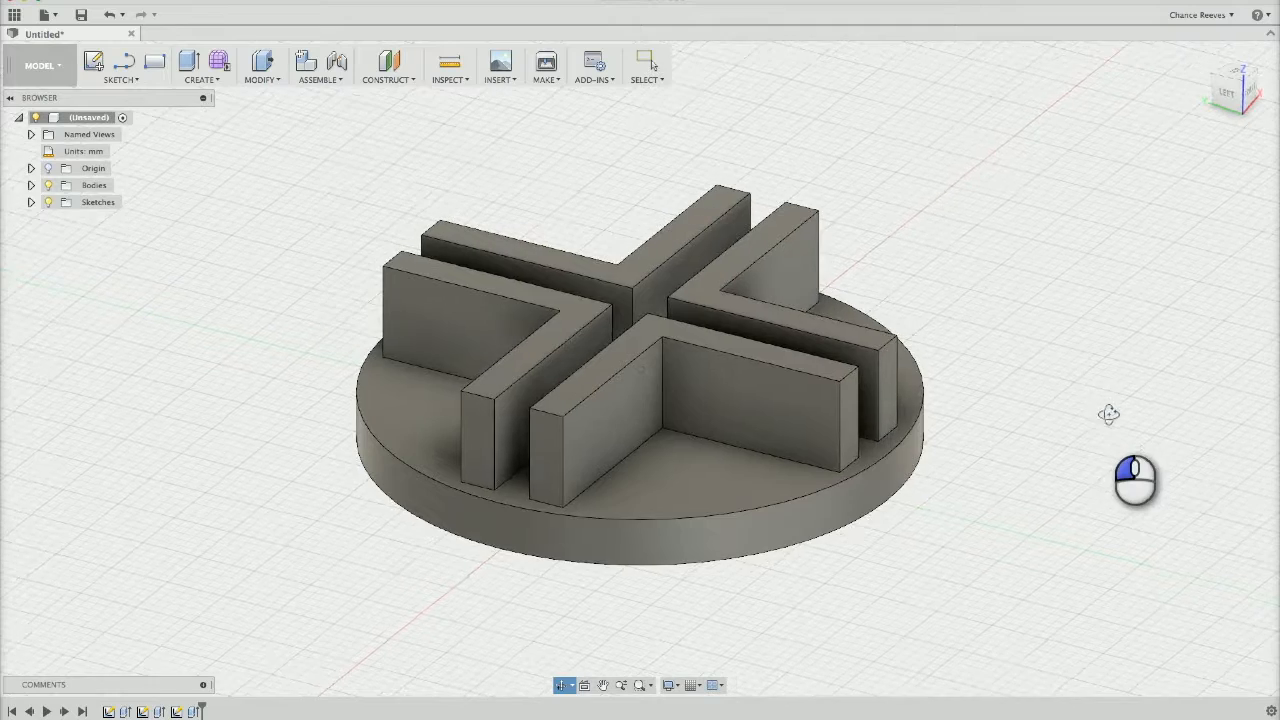
click(746, 511)
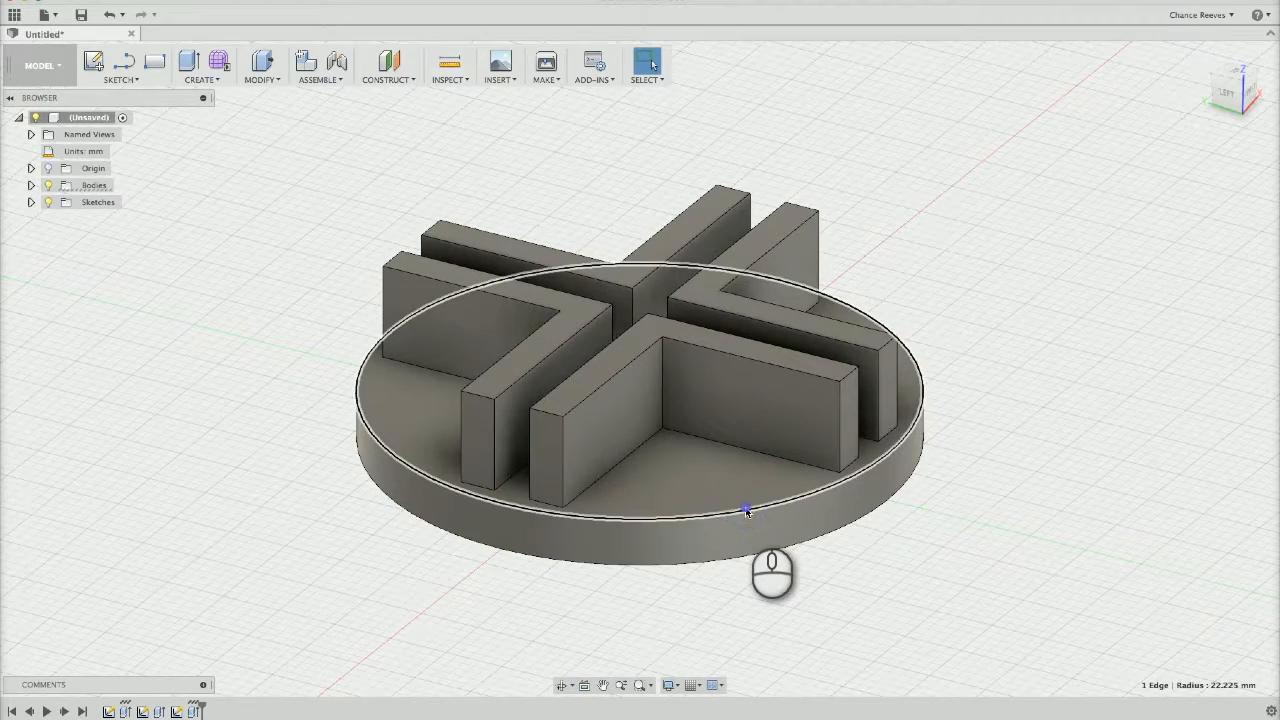
key(f)
key(Escape)
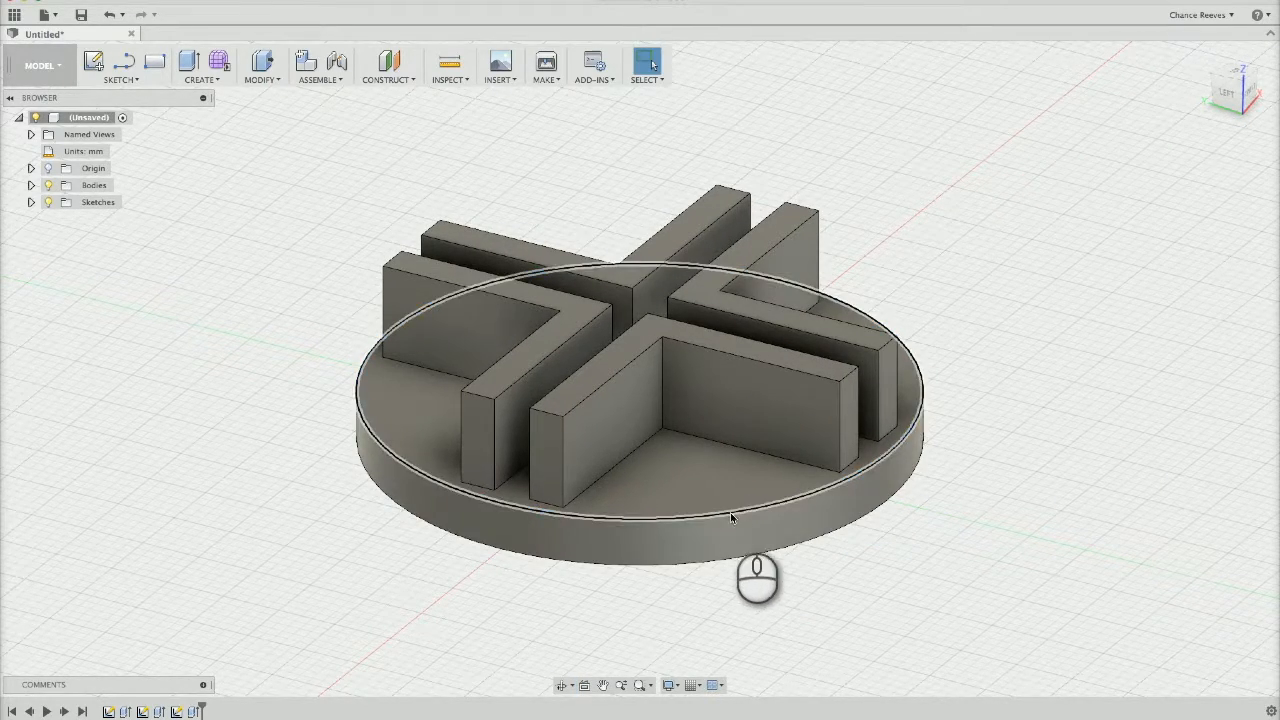
click(262, 72)
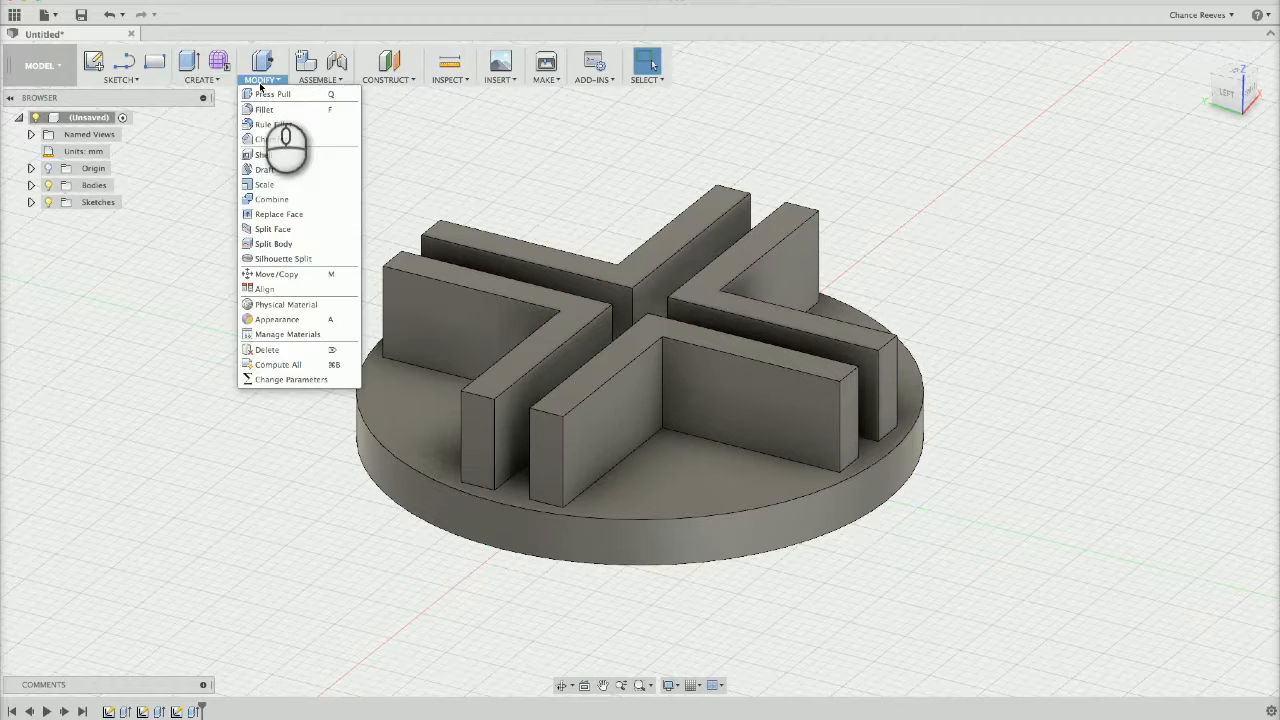
click(266, 109)
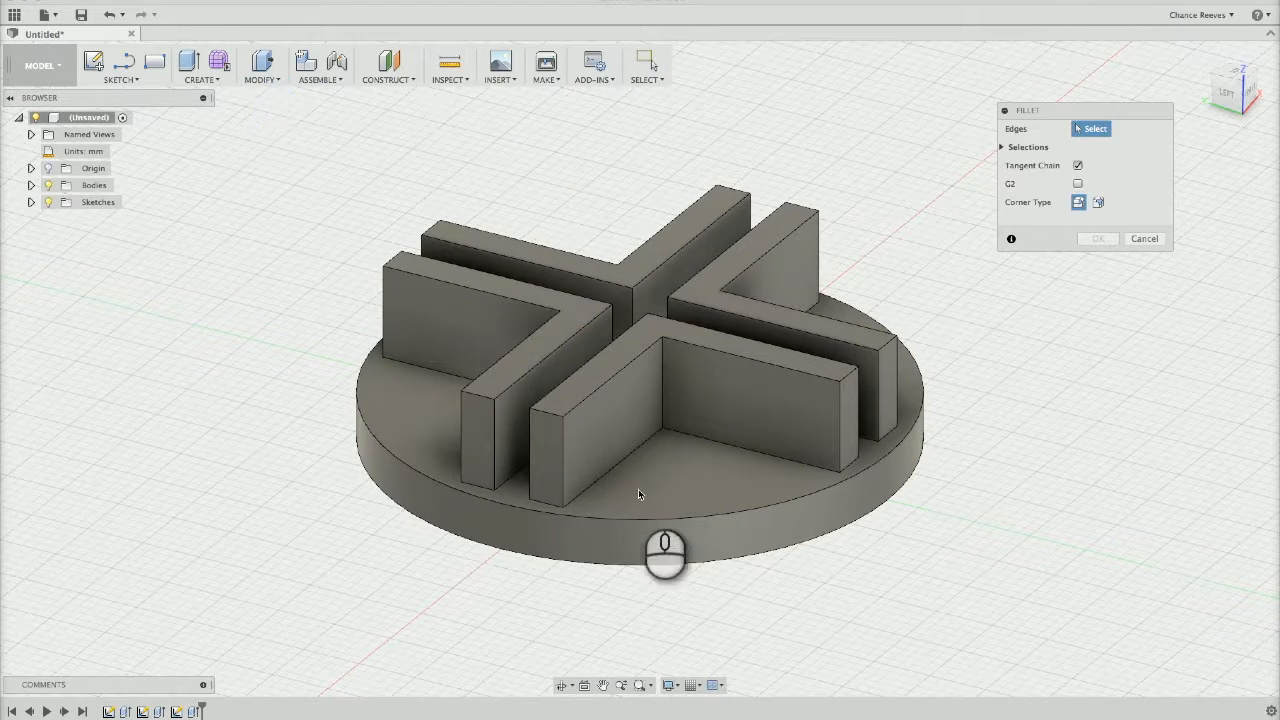
click(657, 520)
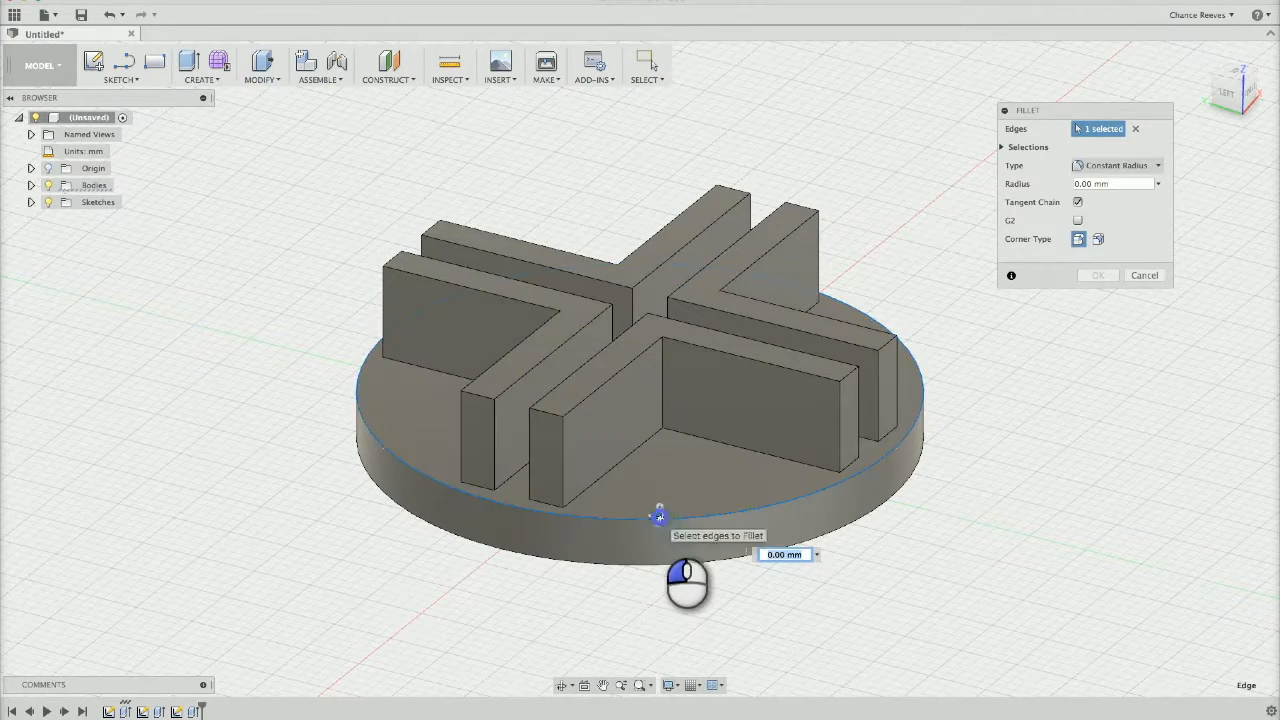
drag(657, 513, 657, 517)
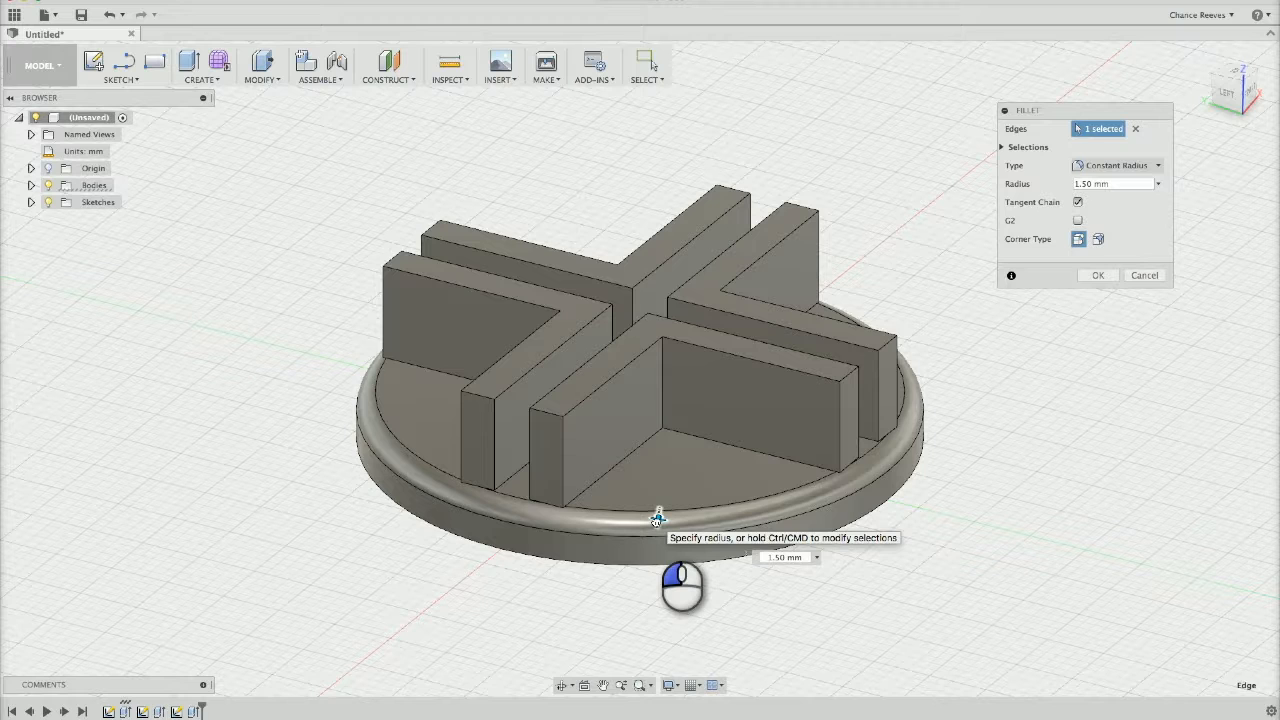
drag(657, 518, 661, 525)
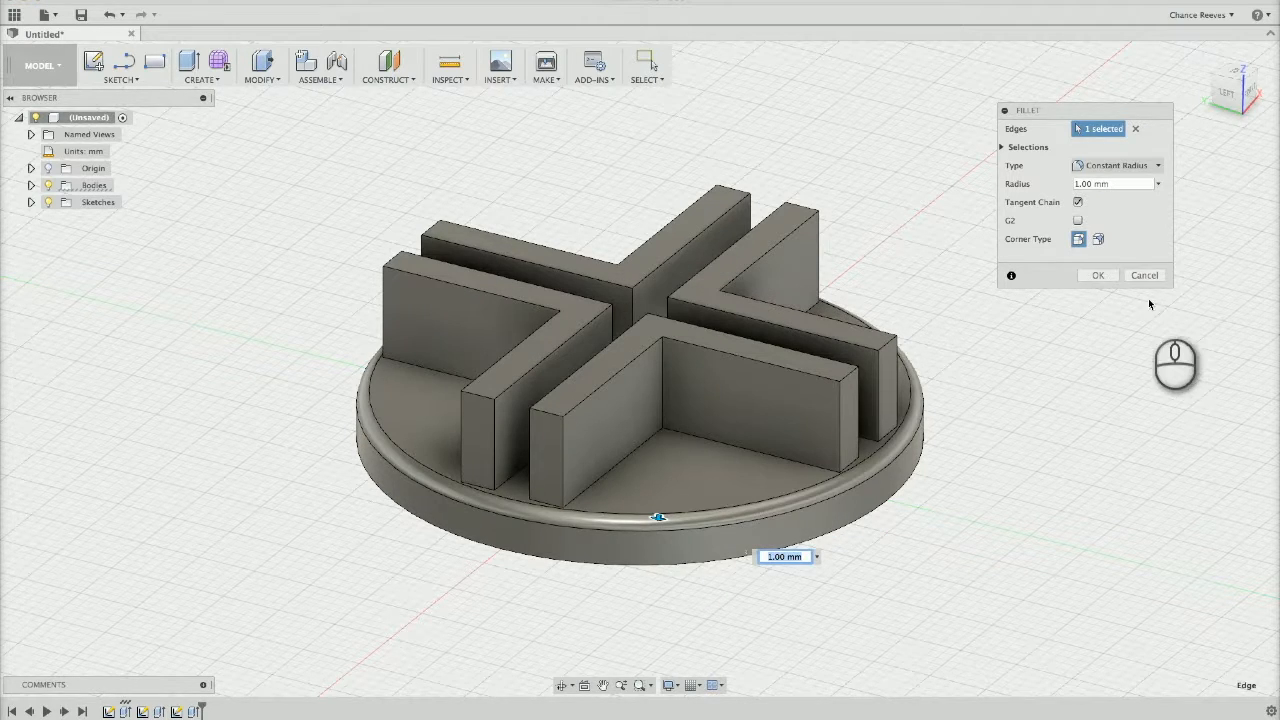
click(1098, 275)
click(852, 465)
click(1051, 496)
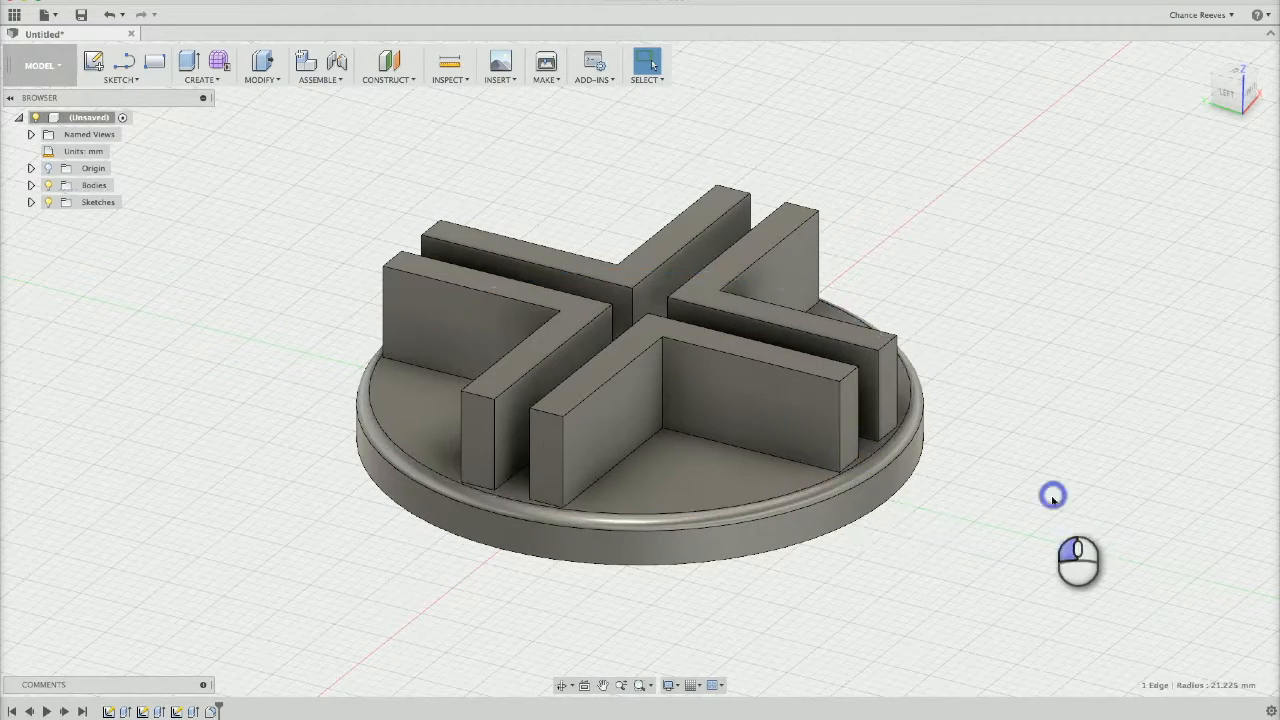
ctrl+click(885, 432)
ctrl+click(541, 503)
ctrl+click(478, 488)
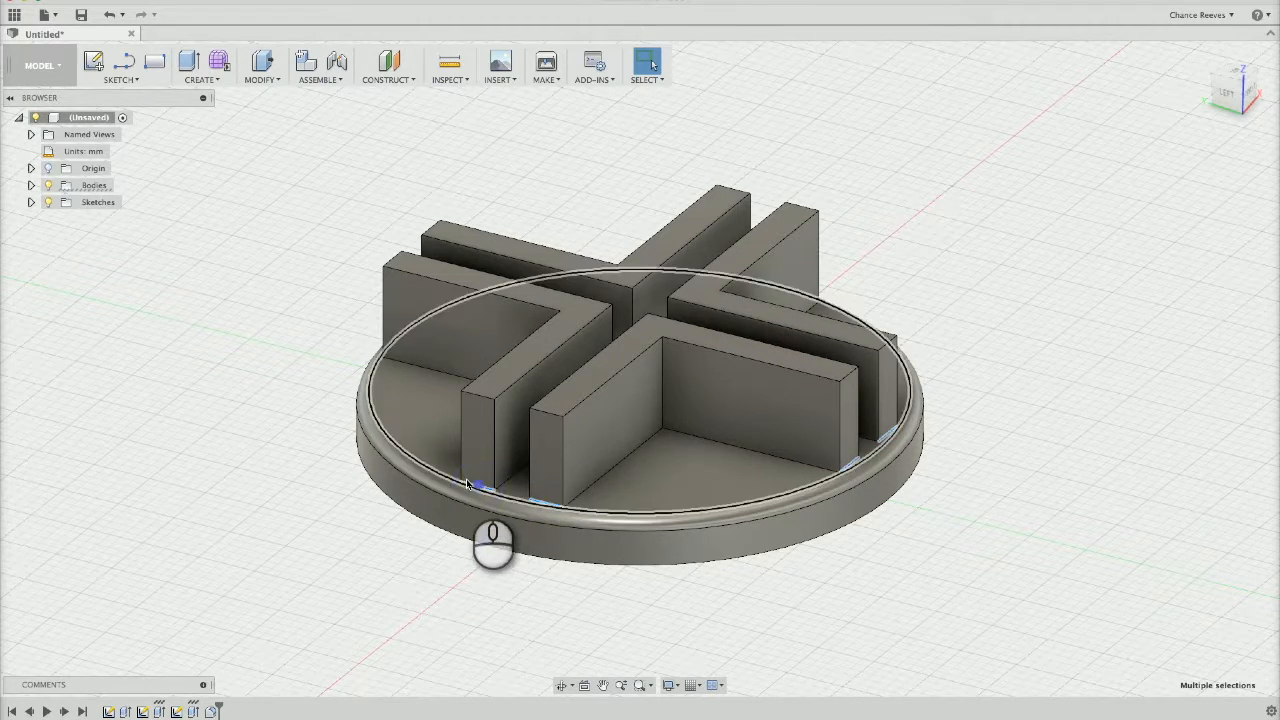
shift+middle_drag(288, 436, 695, 548)
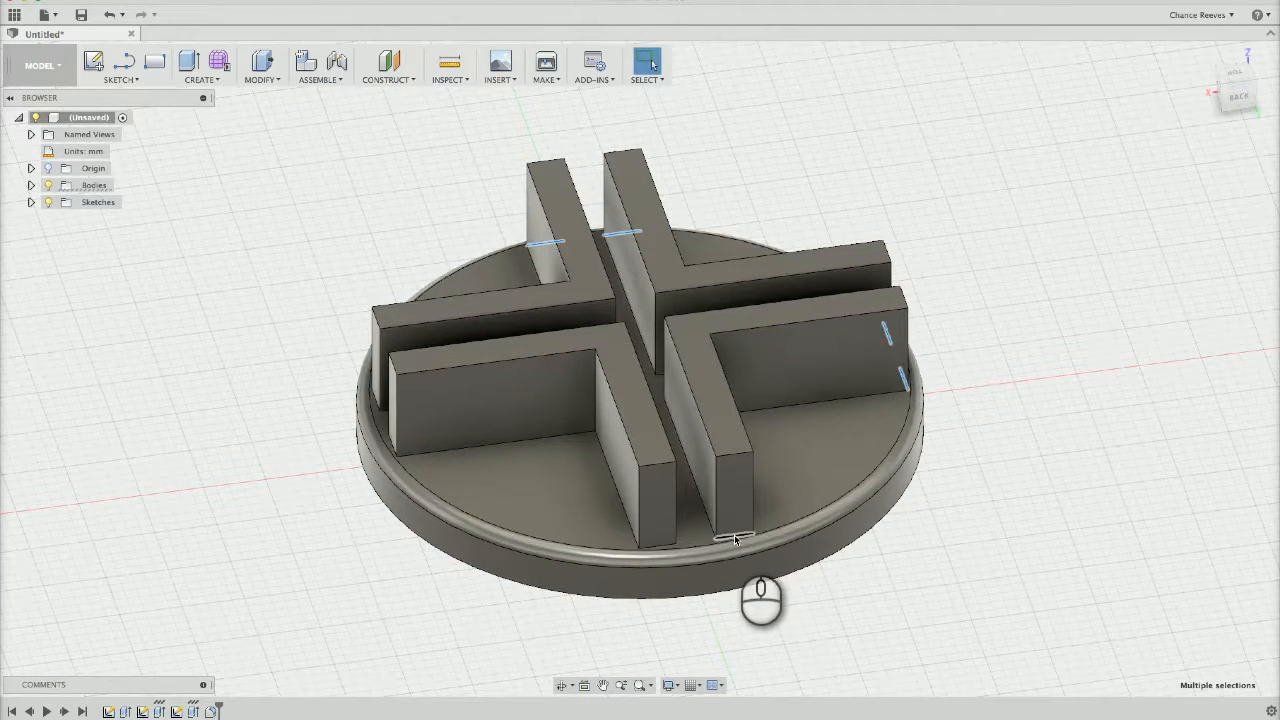
ctrl+click(738, 537)
ctrl+click(657, 546)
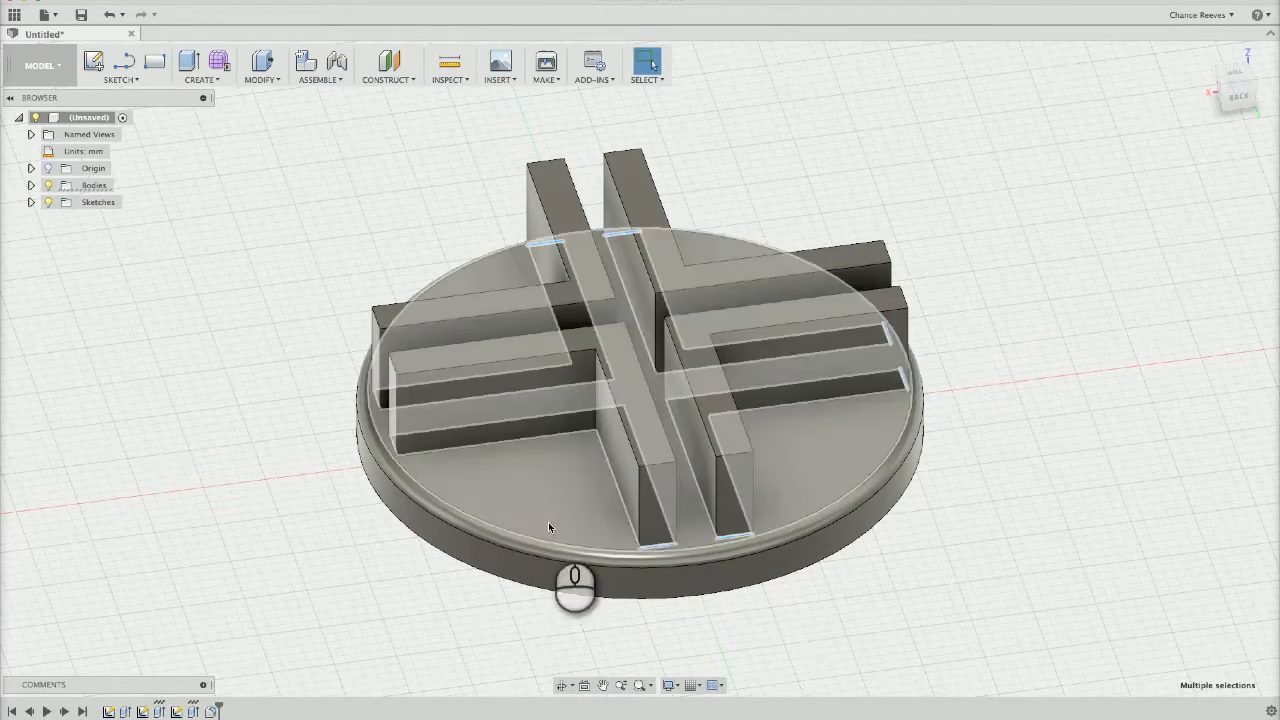
click(392, 445)
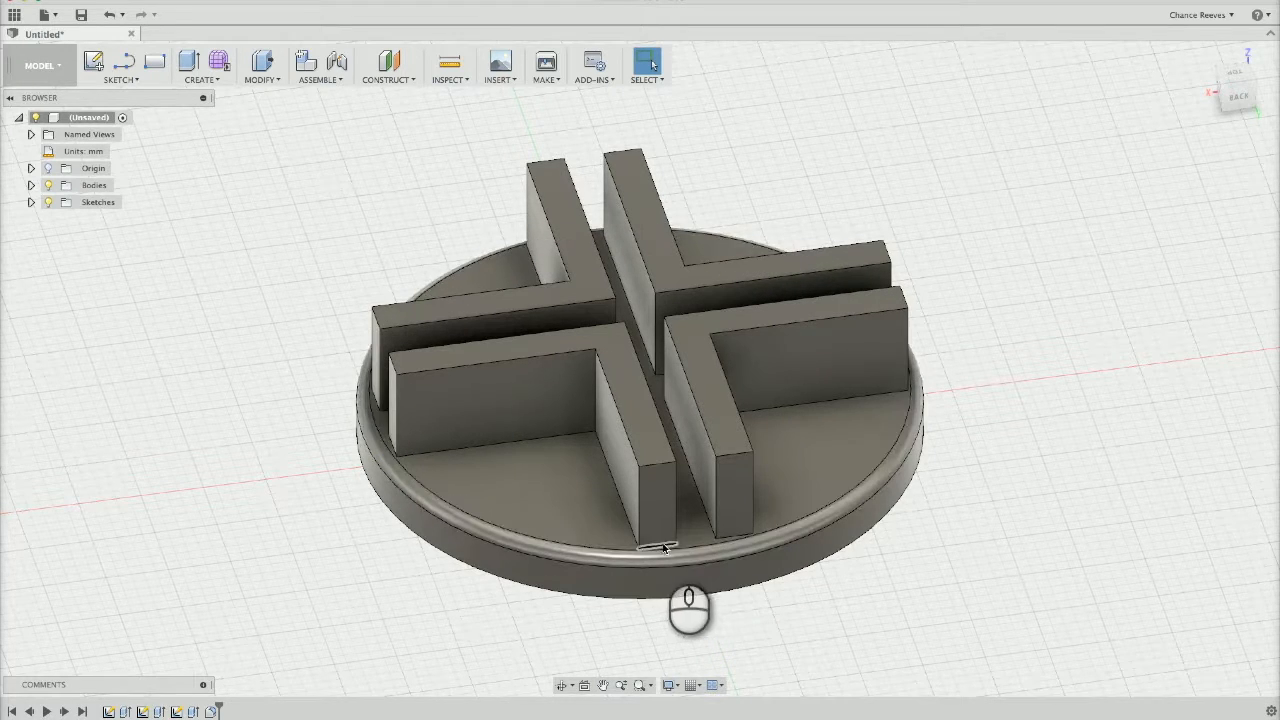
Fillet the eight base edges where the outer ends of the L-shaped walls meet the disc, with a 1 mm radius
click(733, 536)
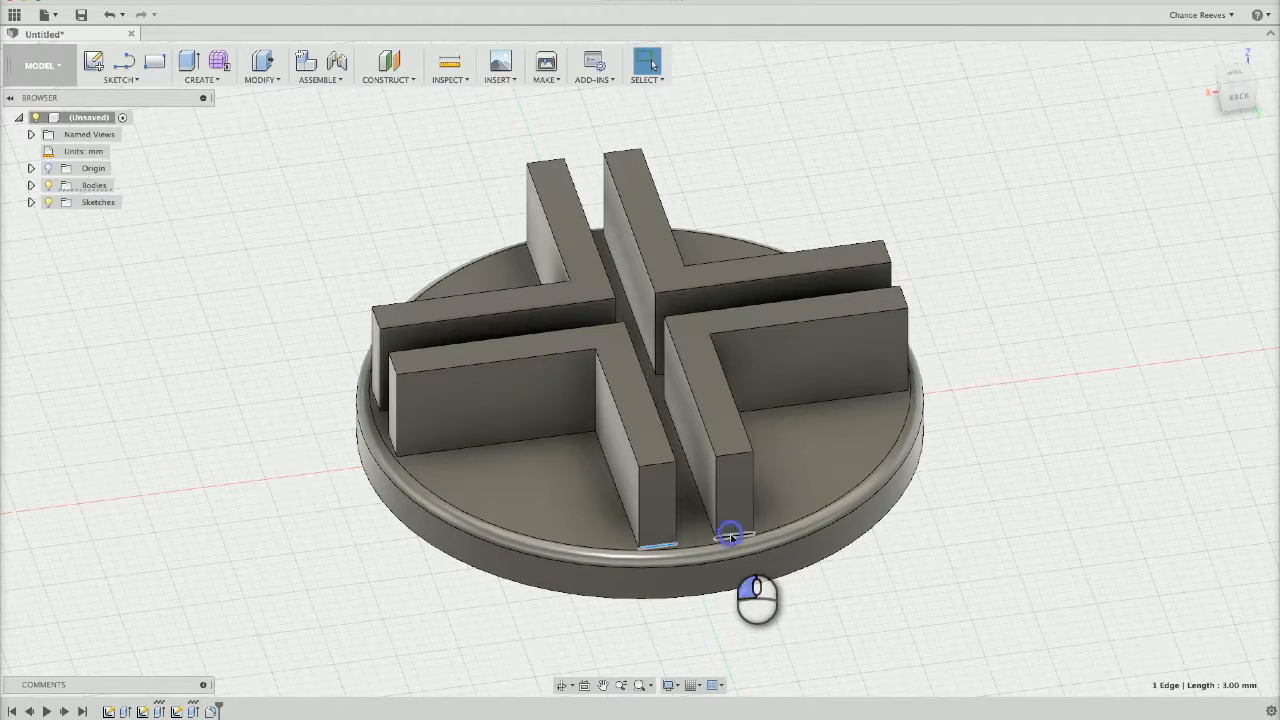
shift+middle_drag(366, 559, 607, 555)
click(607, 543)
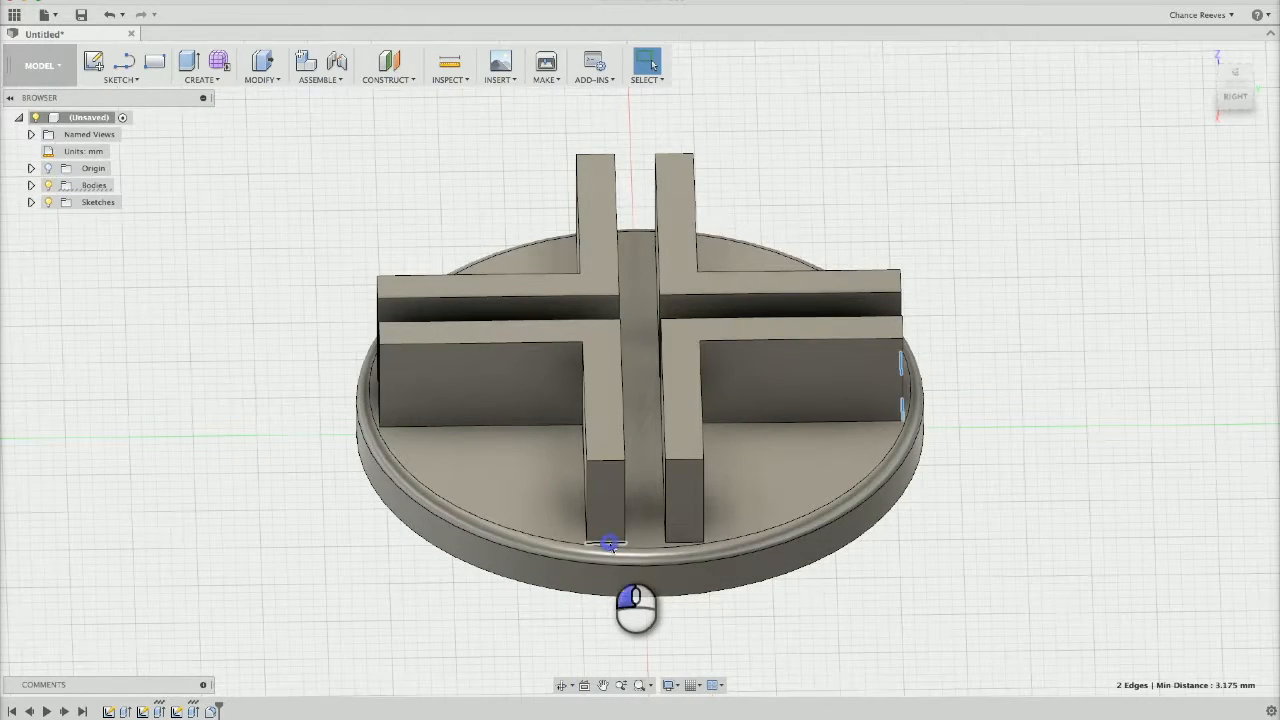
click(685, 544)
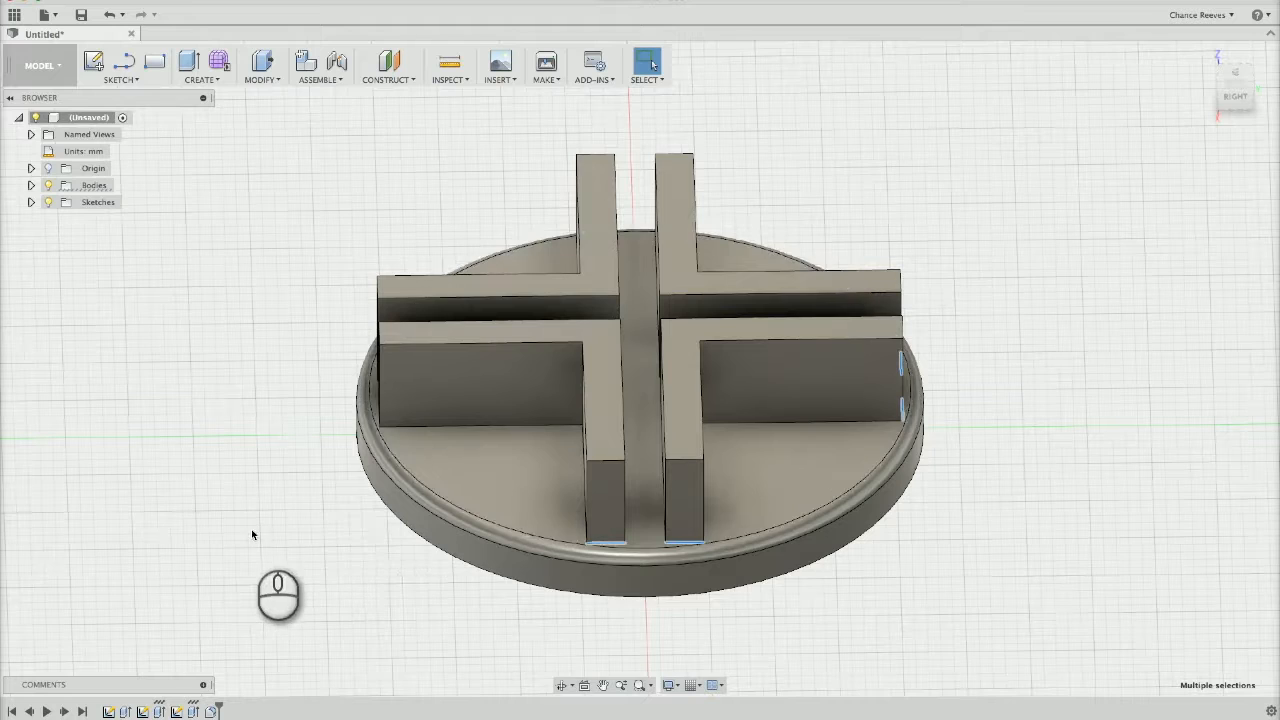
shift+middle_drag(248, 535, 557, 551)
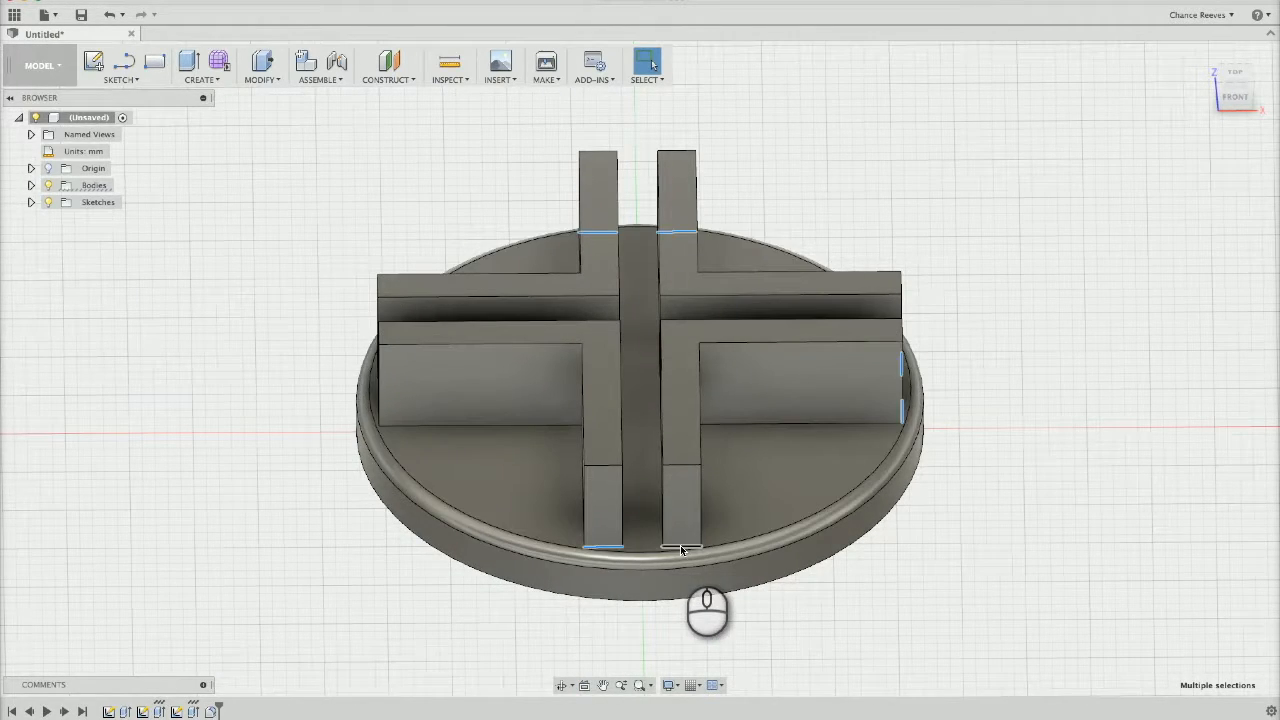
shift+middle_drag(271, 517, 362, 513)
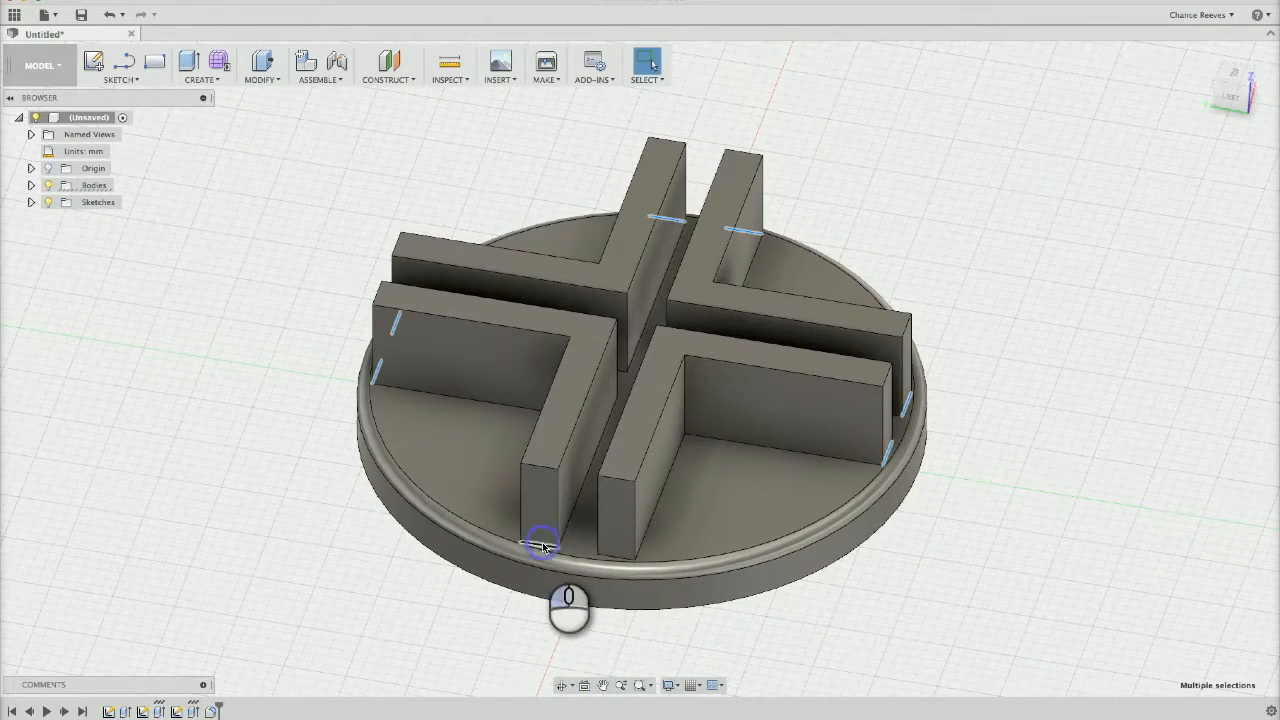
click(543, 546)
click(618, 560)
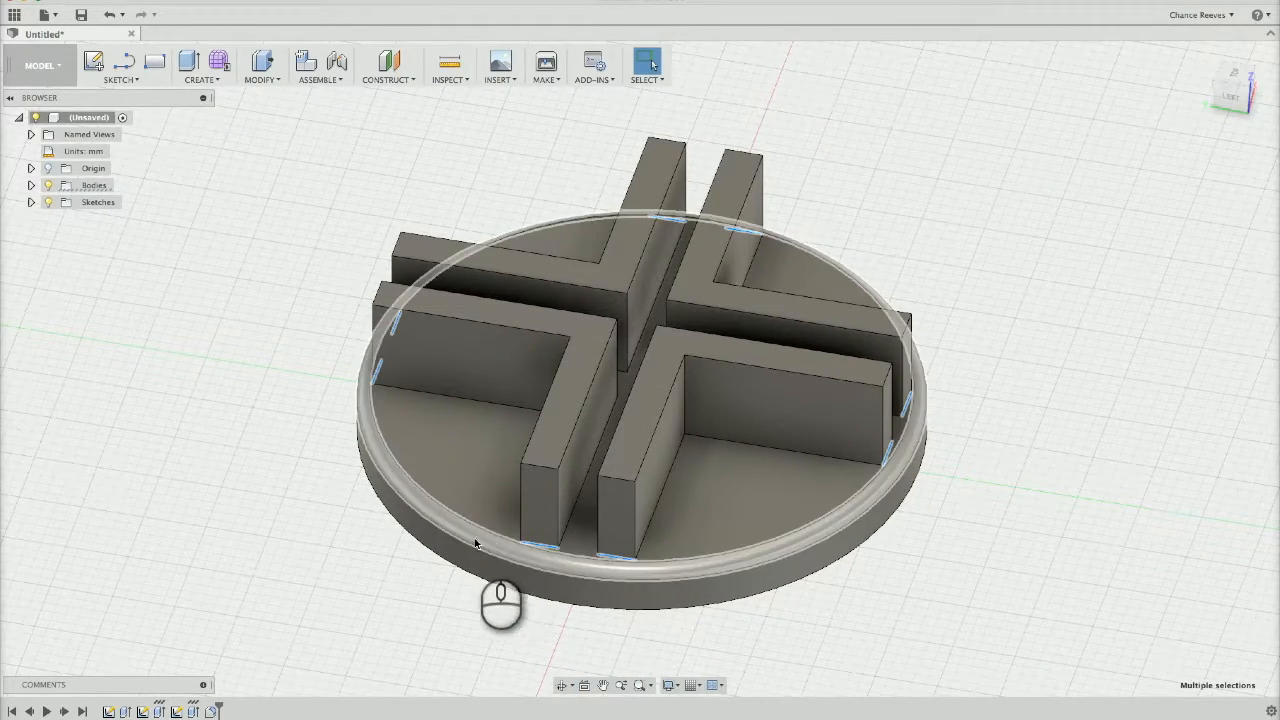
key(f)
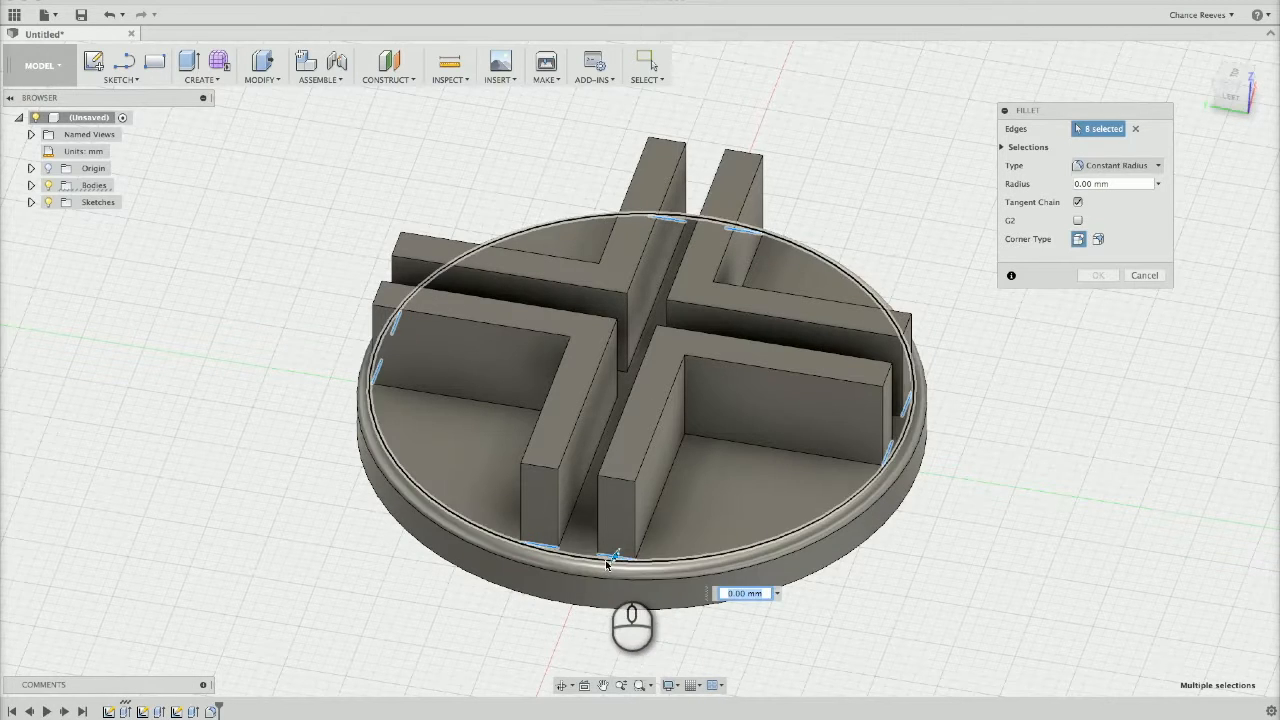
drag(613, 558, 613, 558)
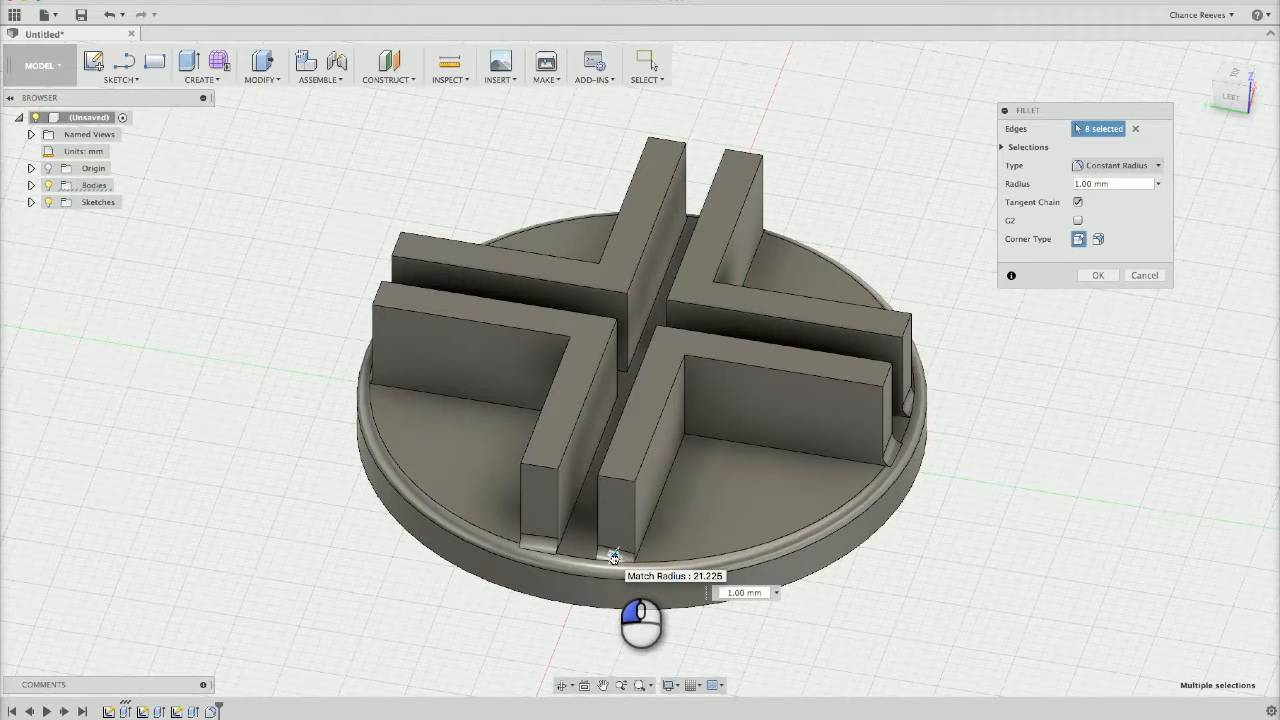
drag(613, 558, 614, 558)
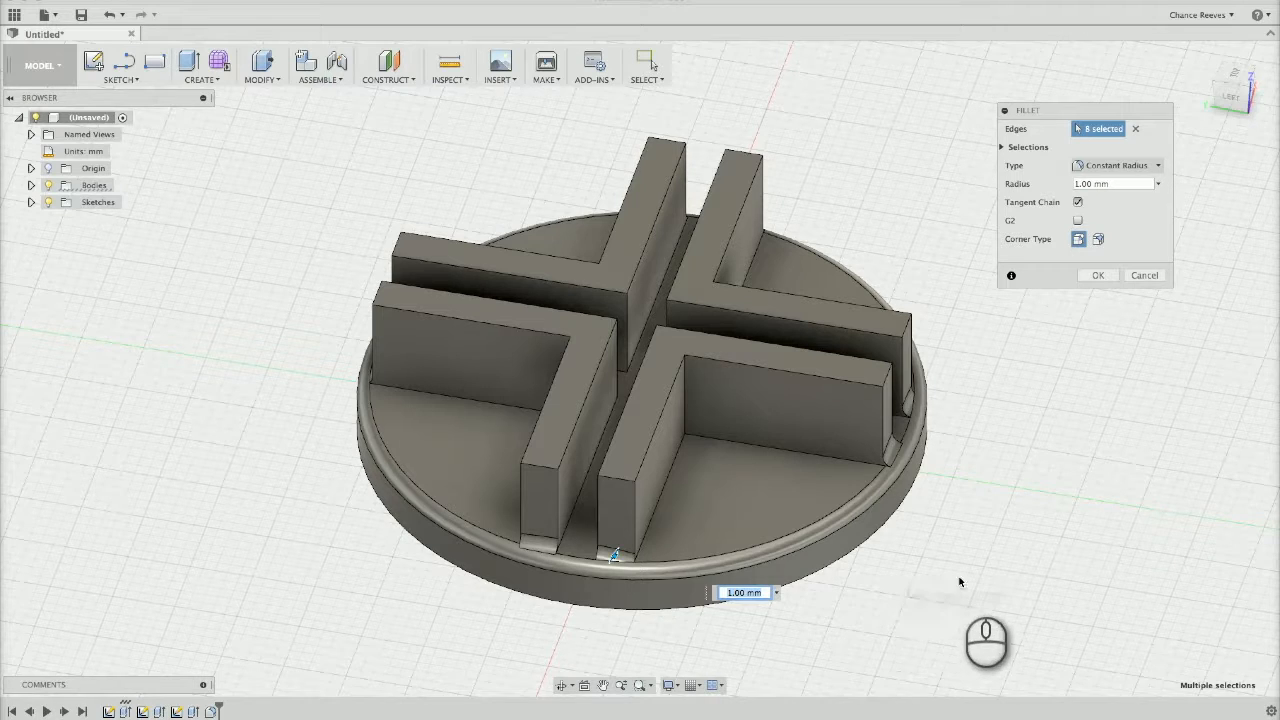
key(Return)
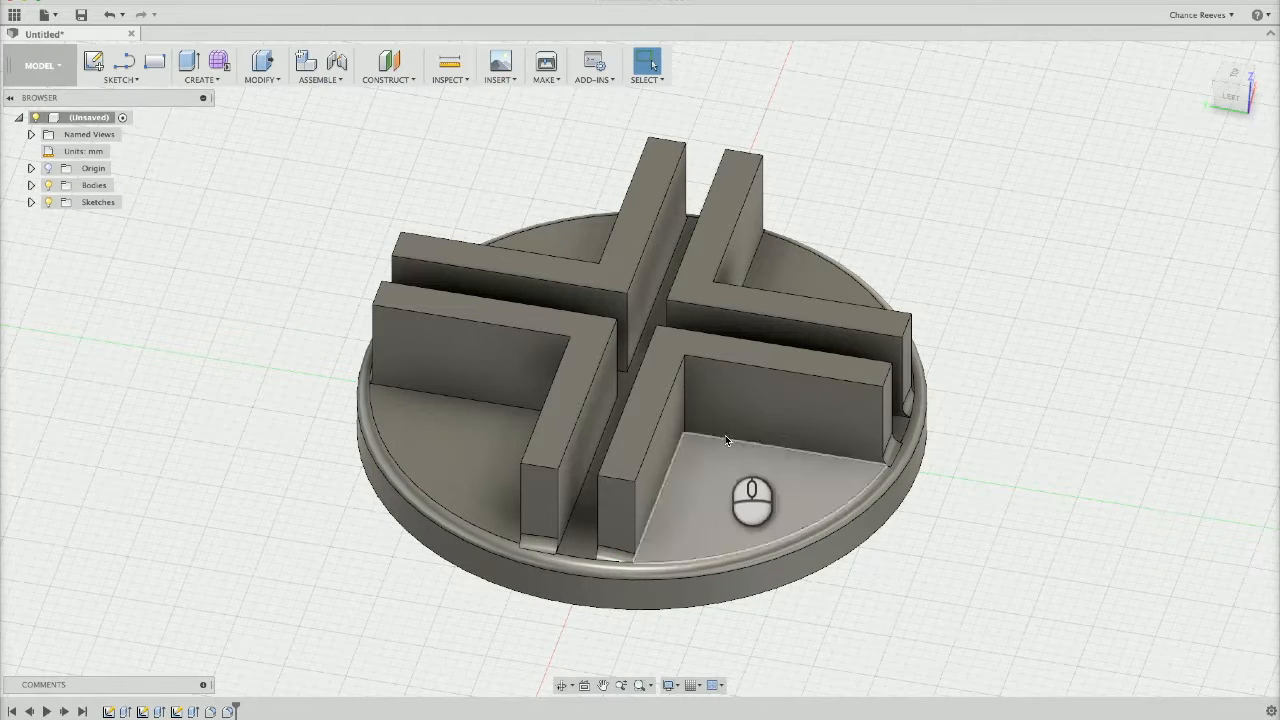
Fillet the twelve vertical edges on the L-shaped walls' open-quadrant sides, at the inside corners and outer ends, with a 1.5 mm radius
click(684, 382)
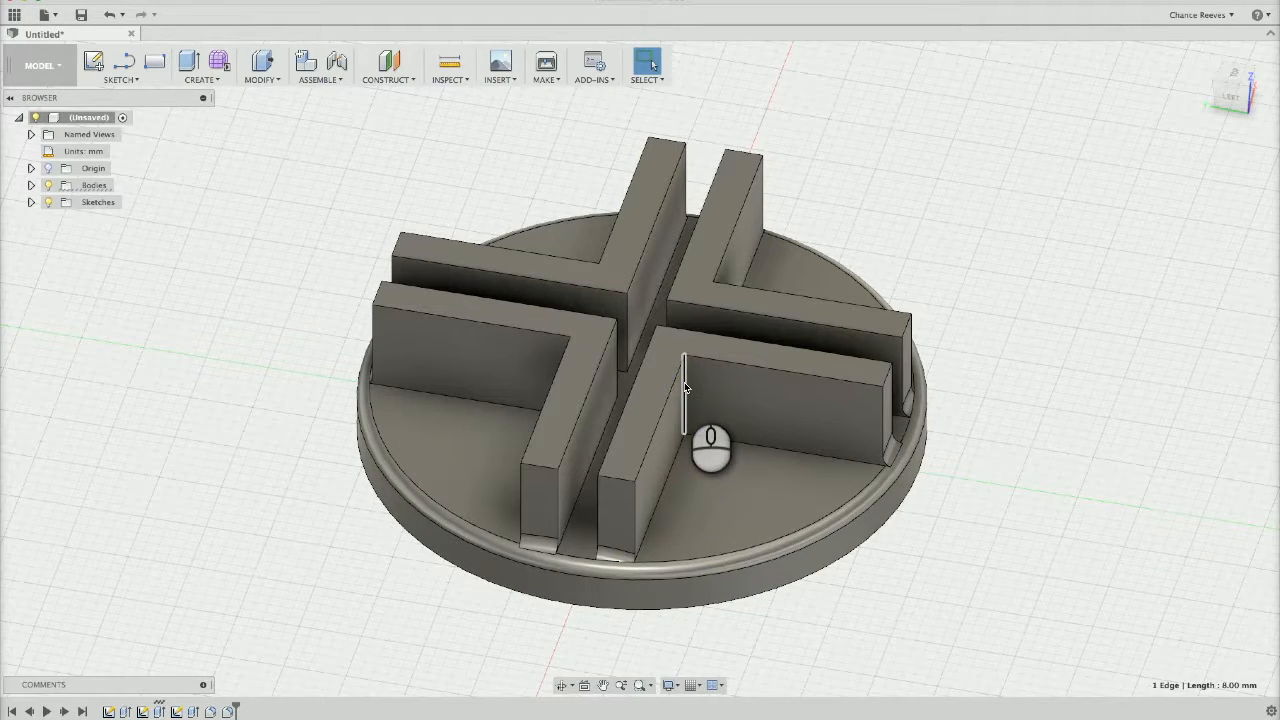
right_drag(354, 513, 449, 519)
ctrl+click(661, 401)
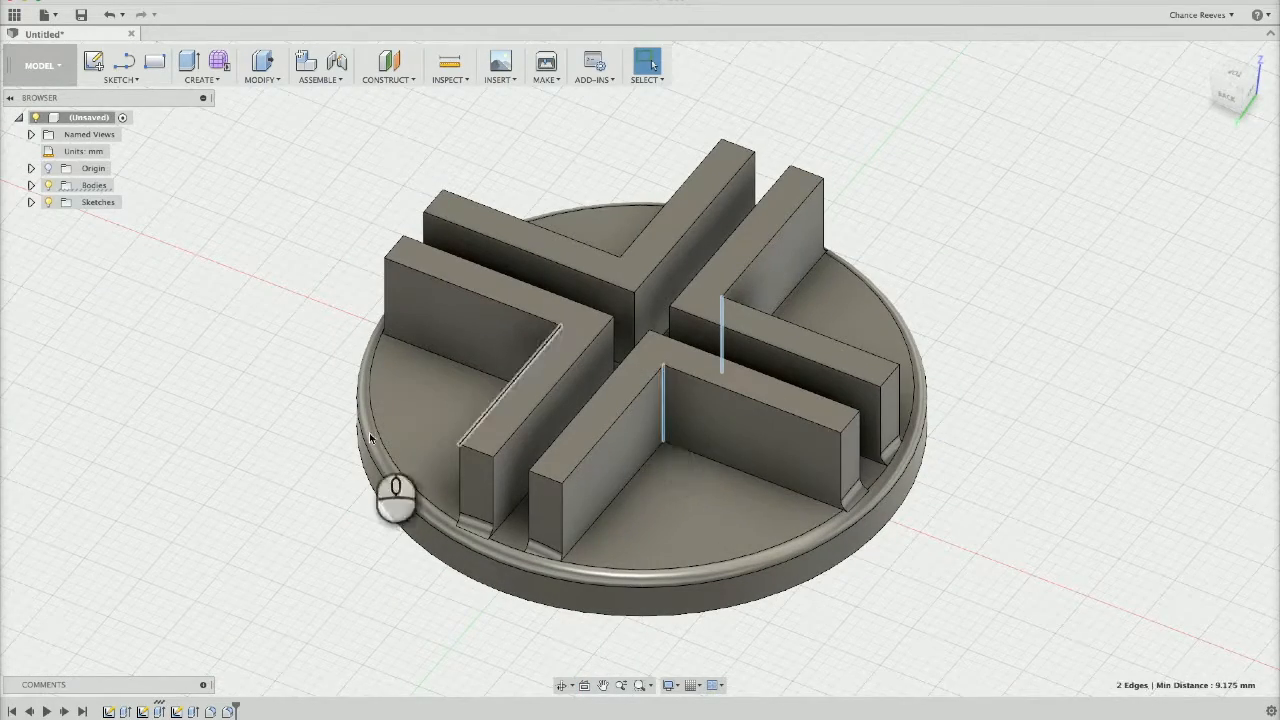
right_drag(266, 451, 420, 462)
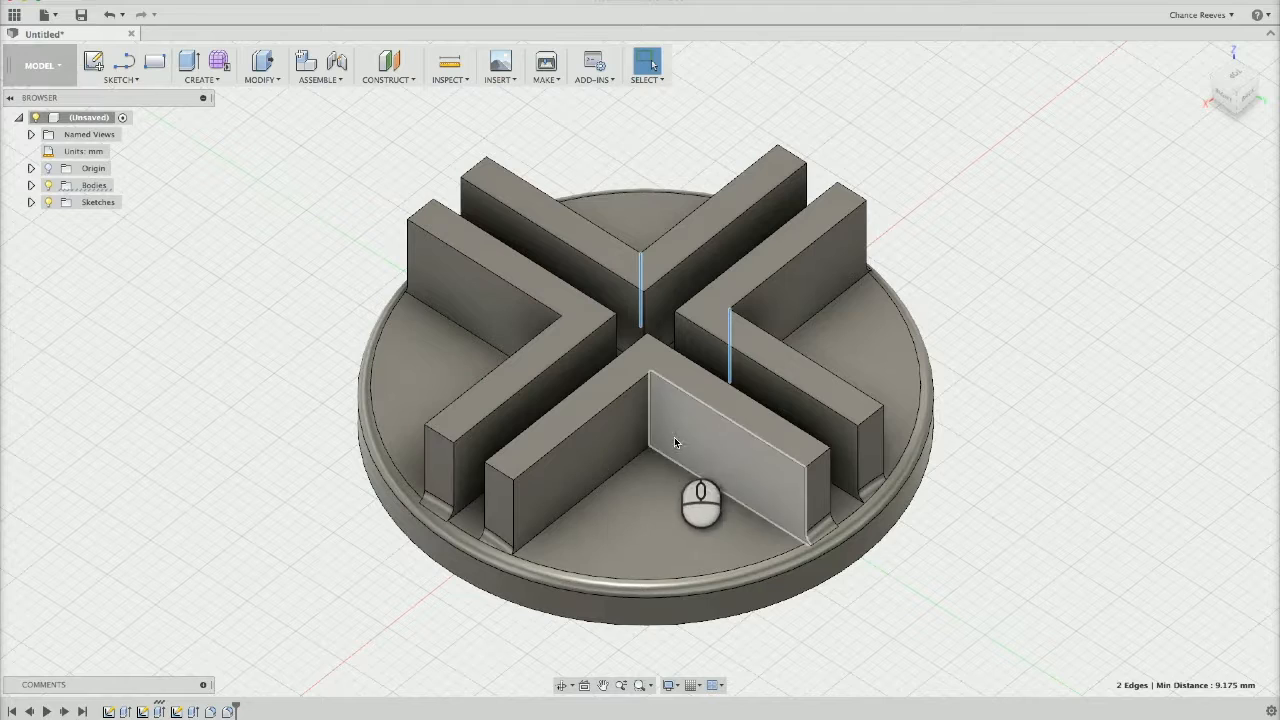
super+click(651, 431)
drag(177, 440, 347, 456)
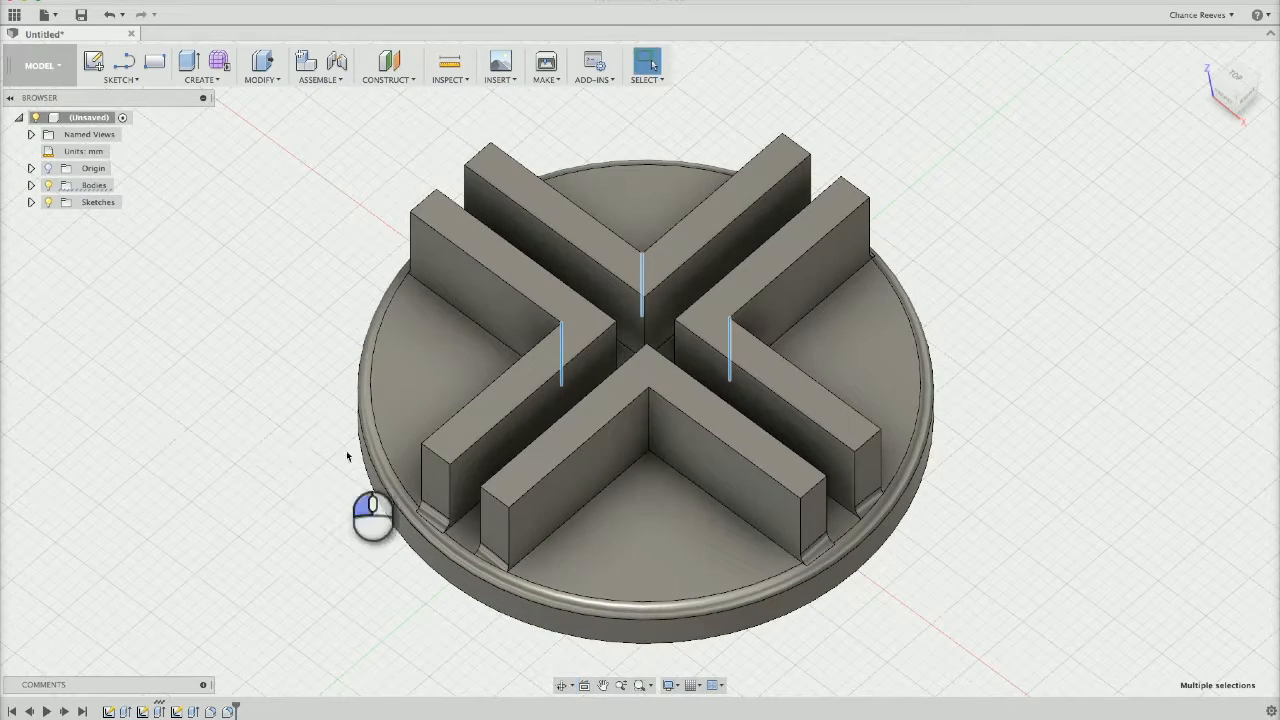
super+click(650, 430)
super+click(507, 550)
super+click(816, 524)
super+click(879, 461)
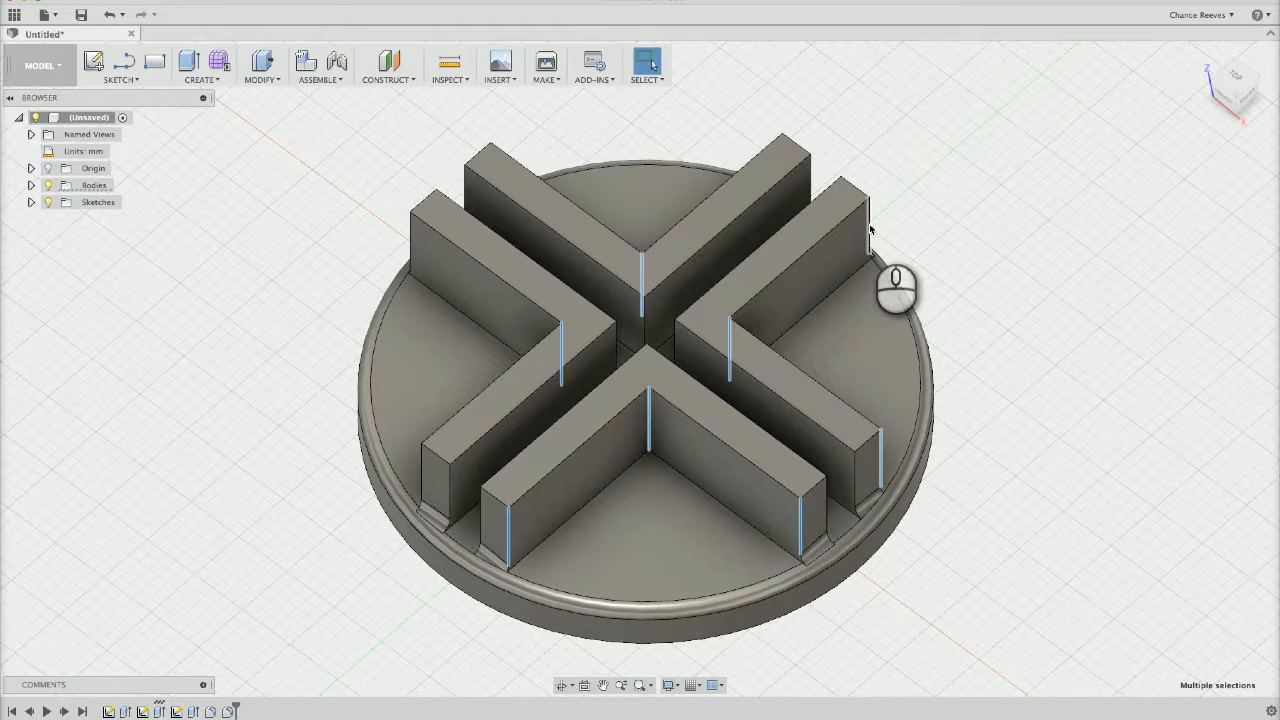
super+click(869, 228)
shift+middle_drag(263, 466, 578, 466)
super+click(896, 432)
super+click(648, 558)
shift+middle_drag(329, 571, 857, 514)
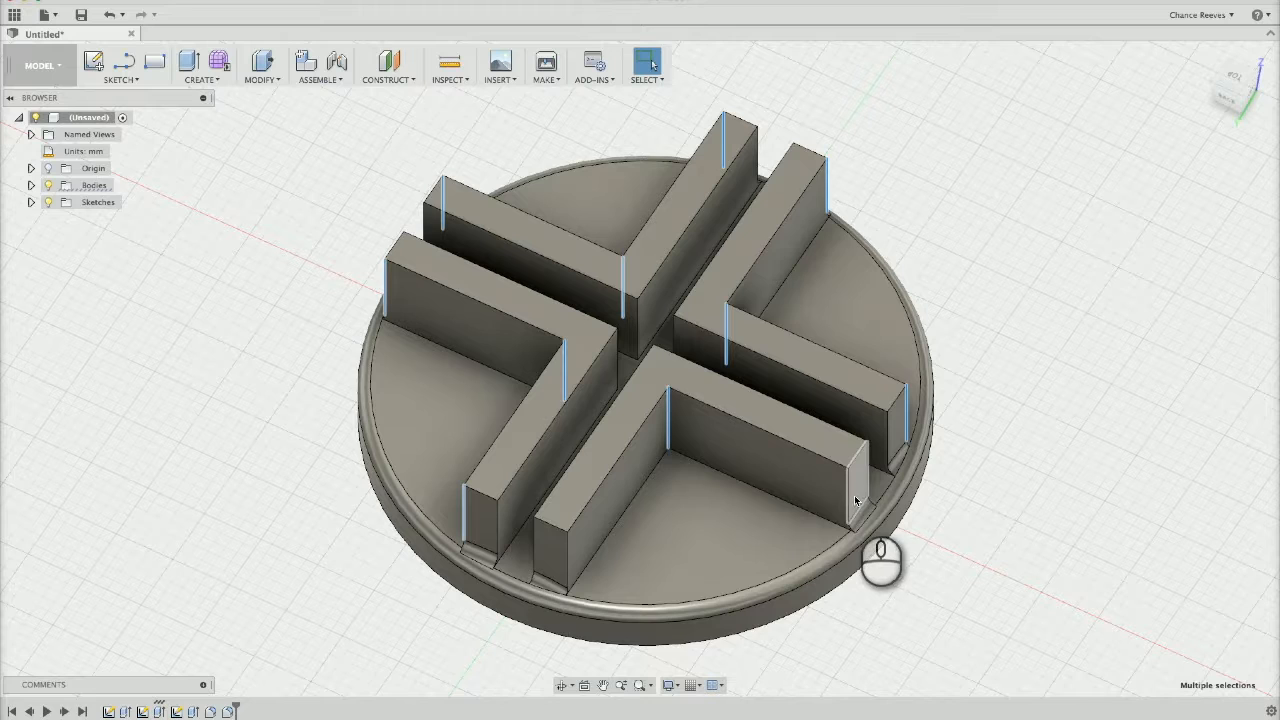
super+click(849, 497)
super+click(565, 551)
key(f)
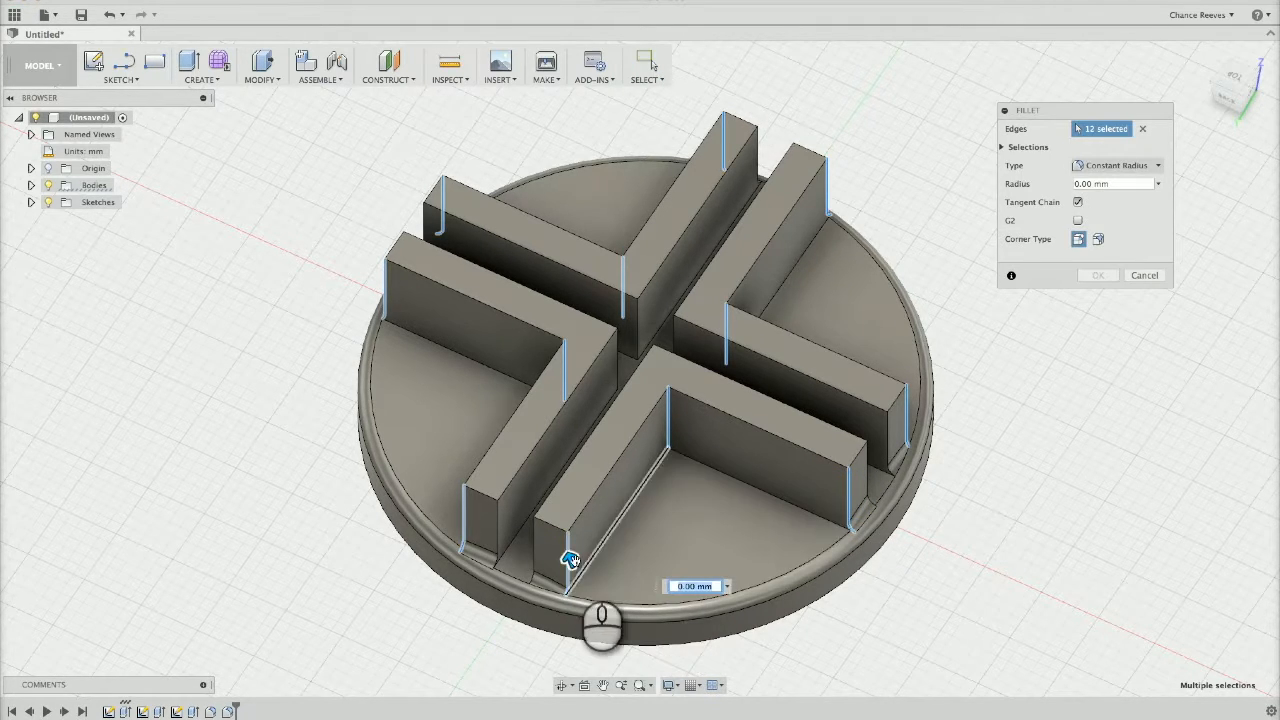
drag(567, 557, 567, 555)
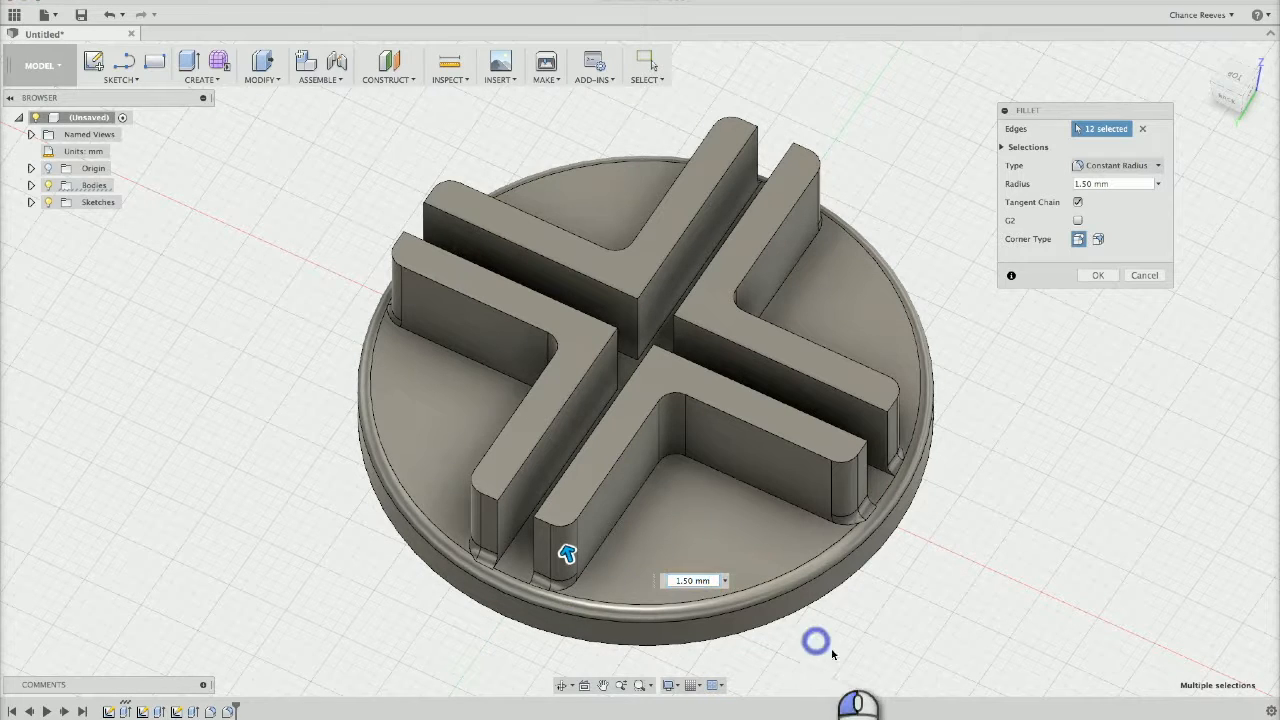
key(Return)
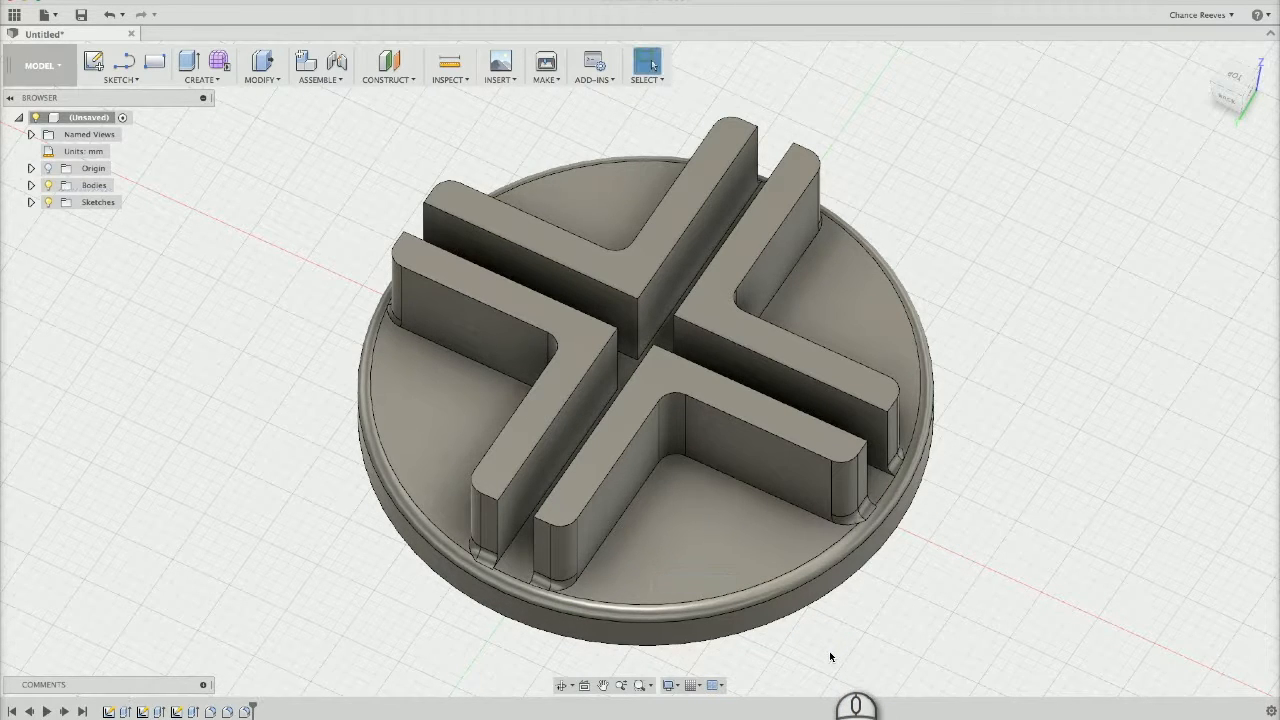
Fillet the top edge chain of one L-shaped wall, along its open-quadrant side and rounded outer ends, with a 1 mm radius
click(630, 440)
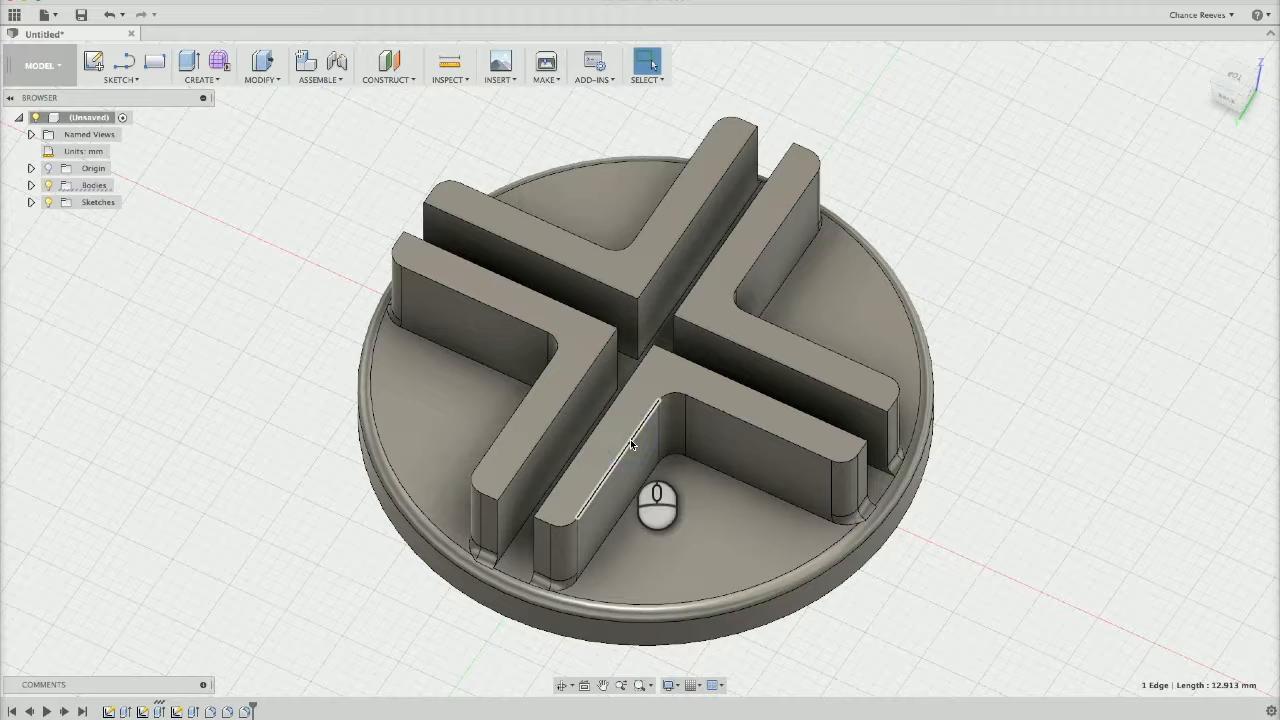
click(552, 523)
click(678, 398)
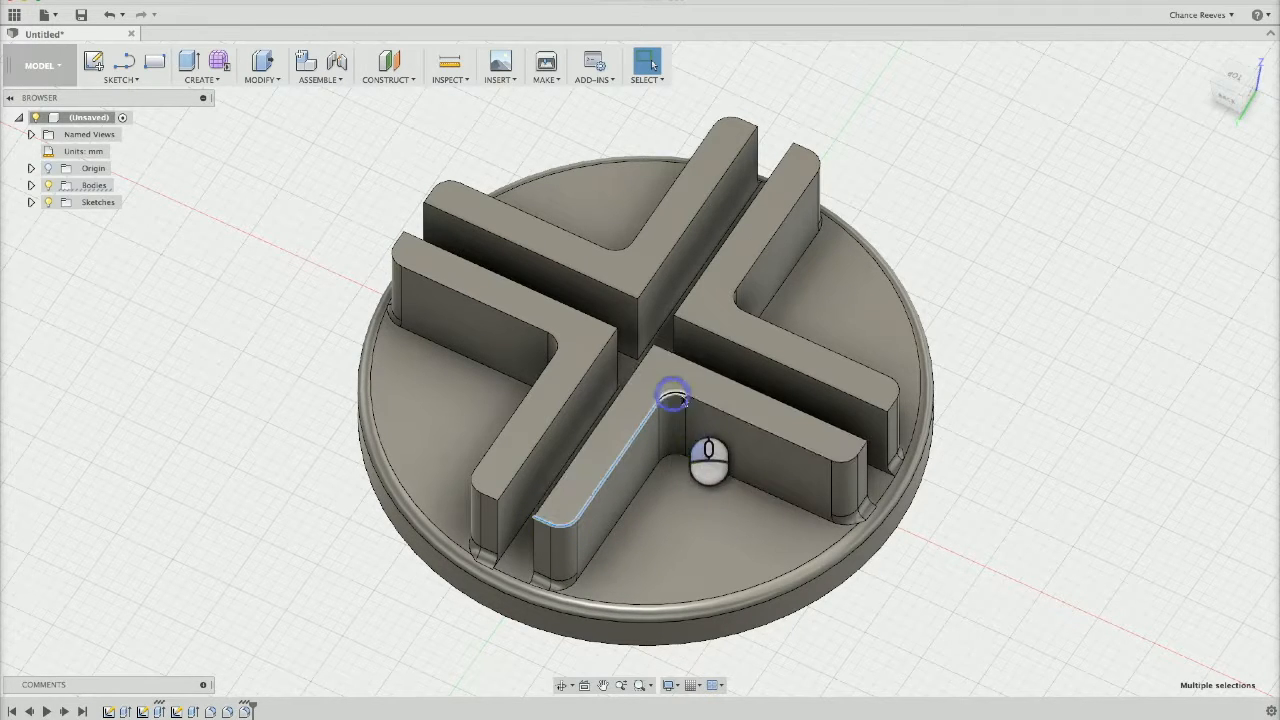
click(728, 415)
click(733, 417)
click(862, 460)
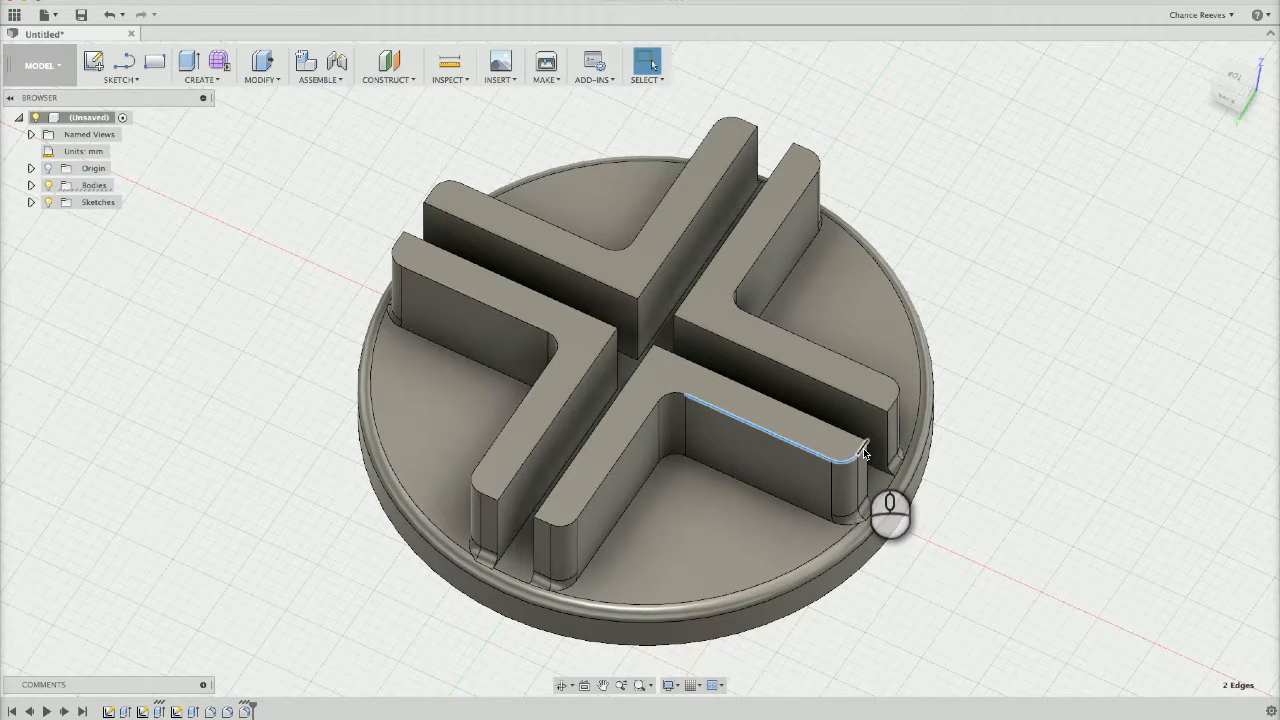
click(669, 401)
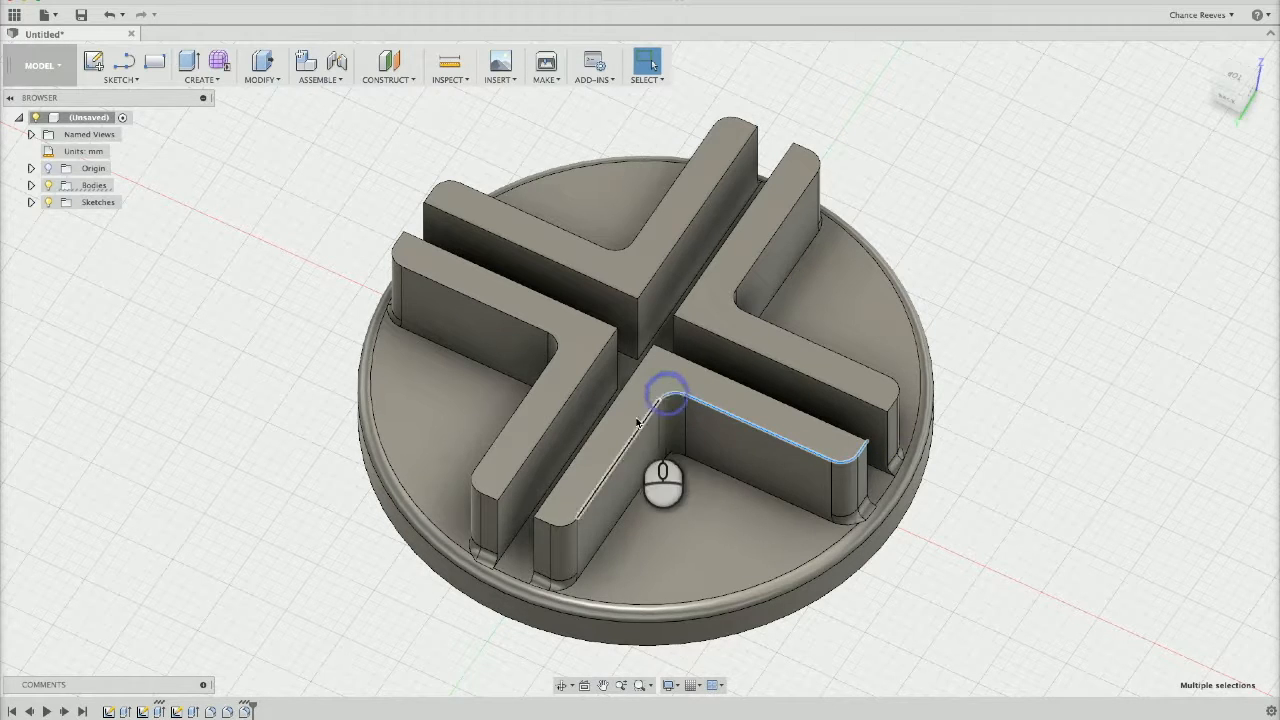
click(542, 525)
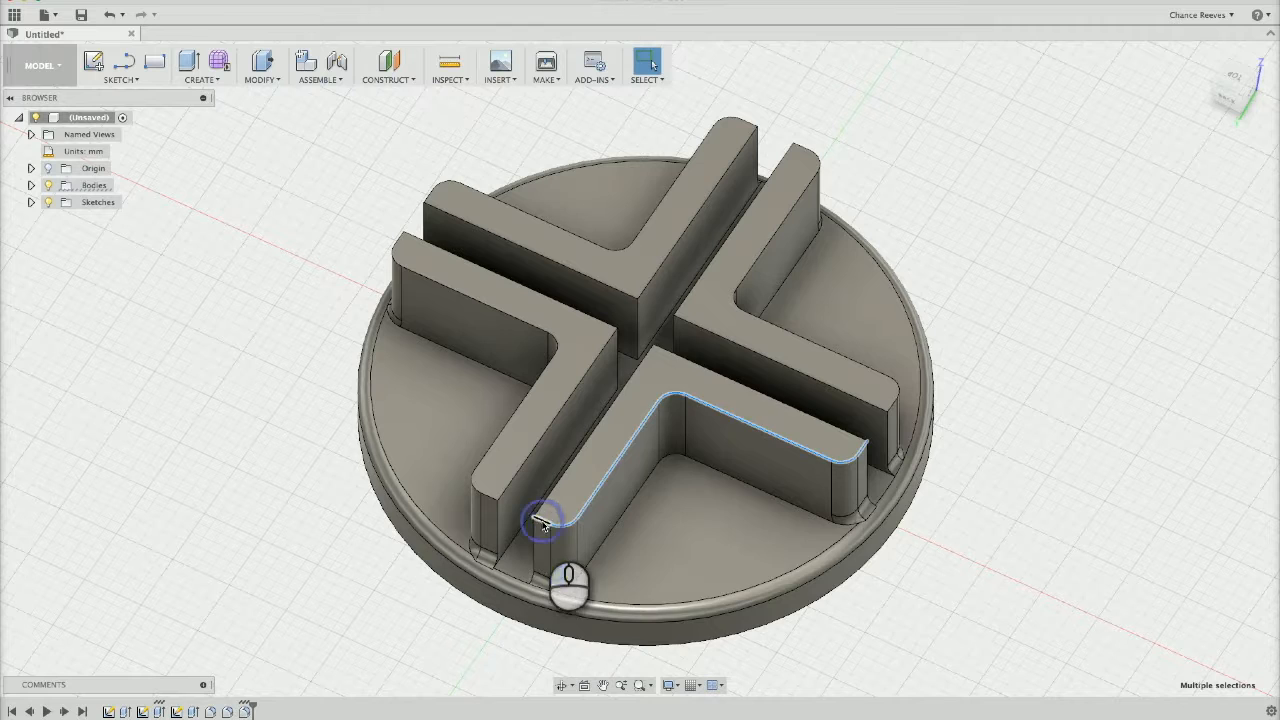
key(f)
drag(808, 452, 807, 451)
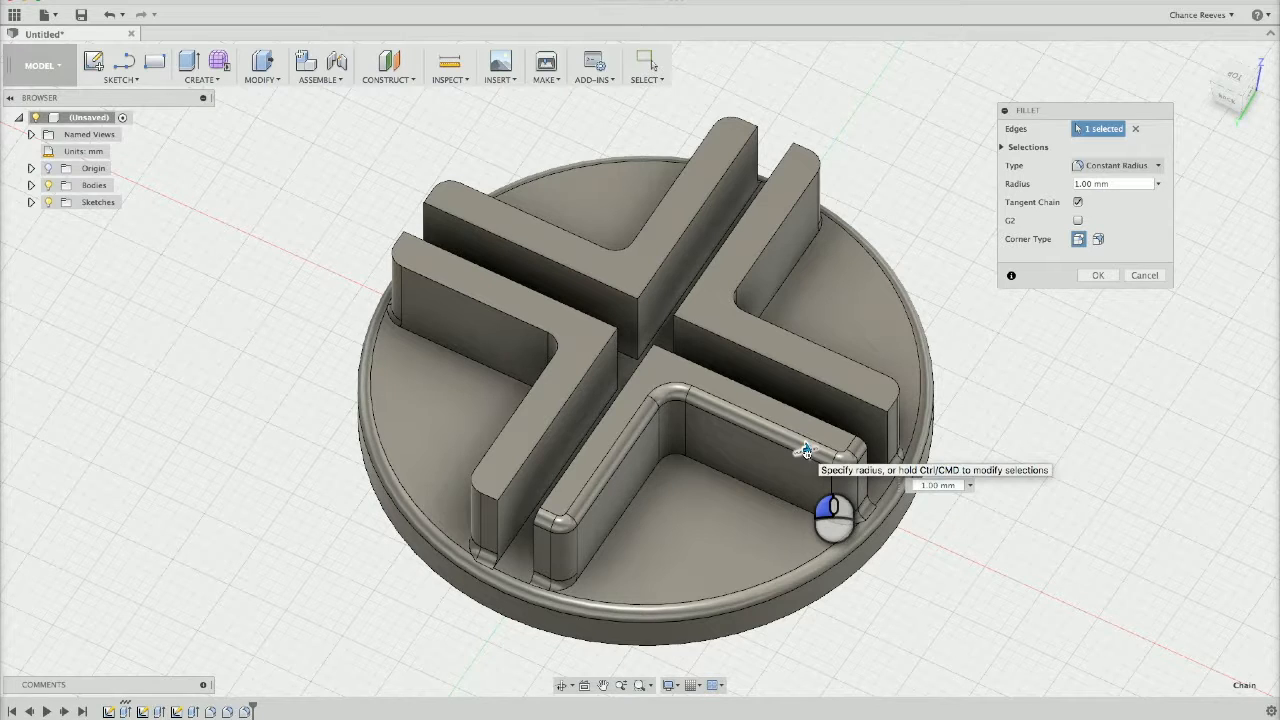
drag(806, 450, 806, 450)
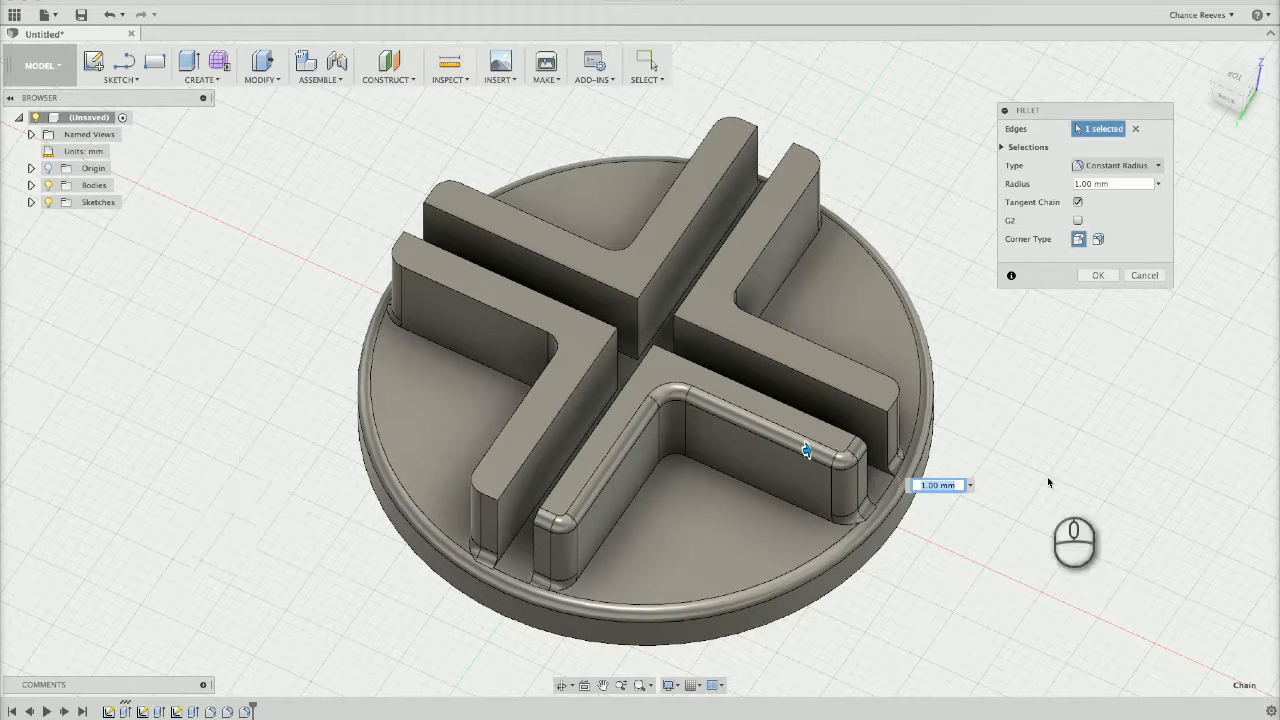
key(Return)
Fillet the matching top edge chains of the other three L-shaped walls, along their open-quadrant sides and outer ends
shift+middle_drag(260, 449, 789, 473)
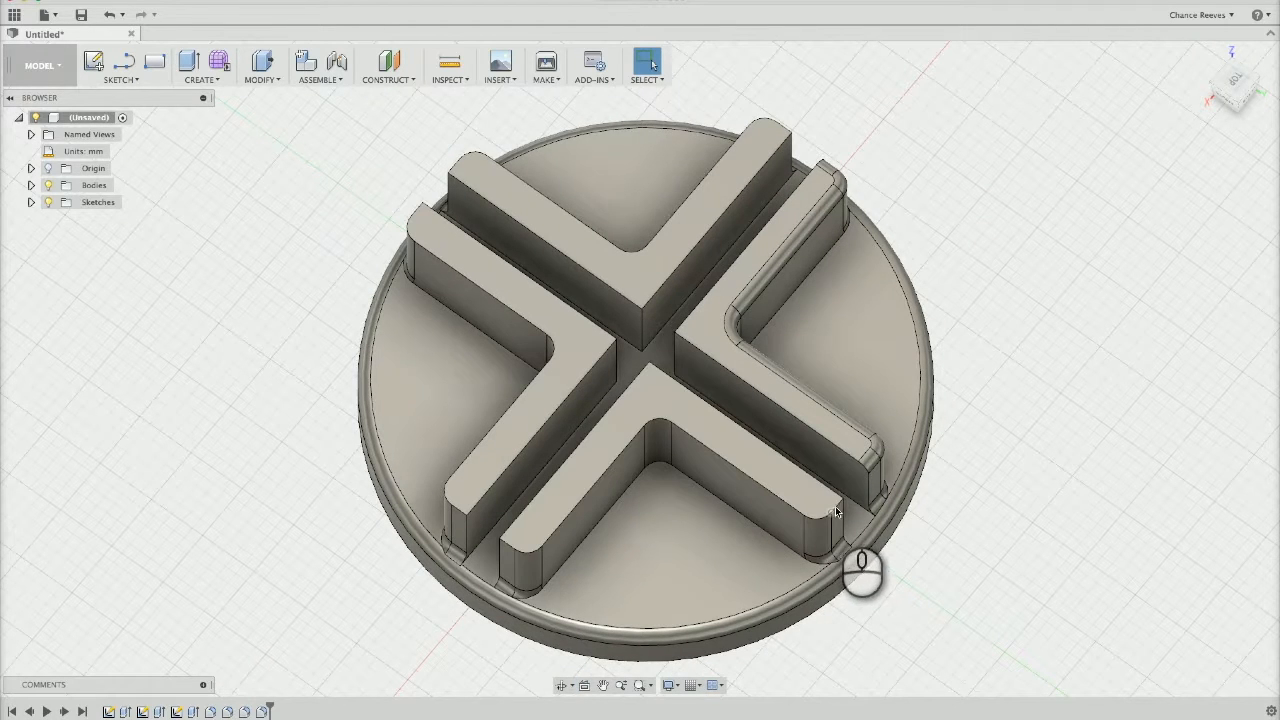
click(789, 506)
shift+click(657, 419)
shift+click(626, 438)
shift+click(512, 550)
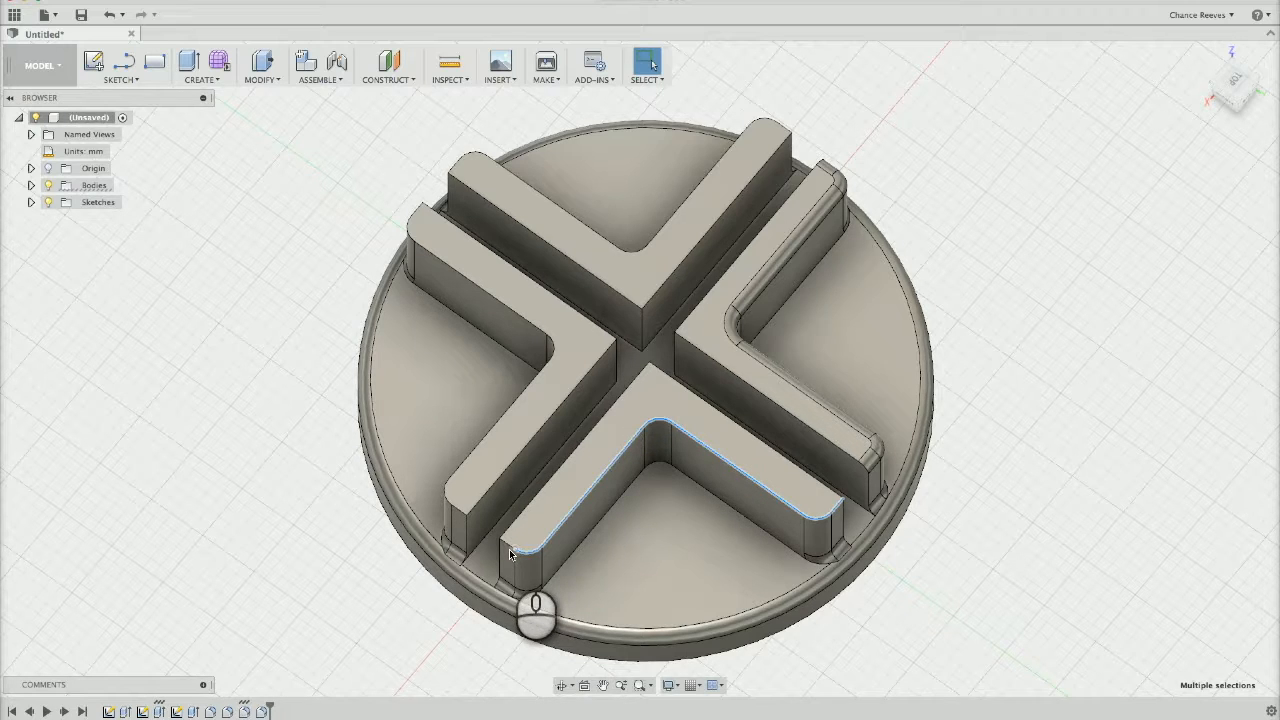
shift+click(505, 547)
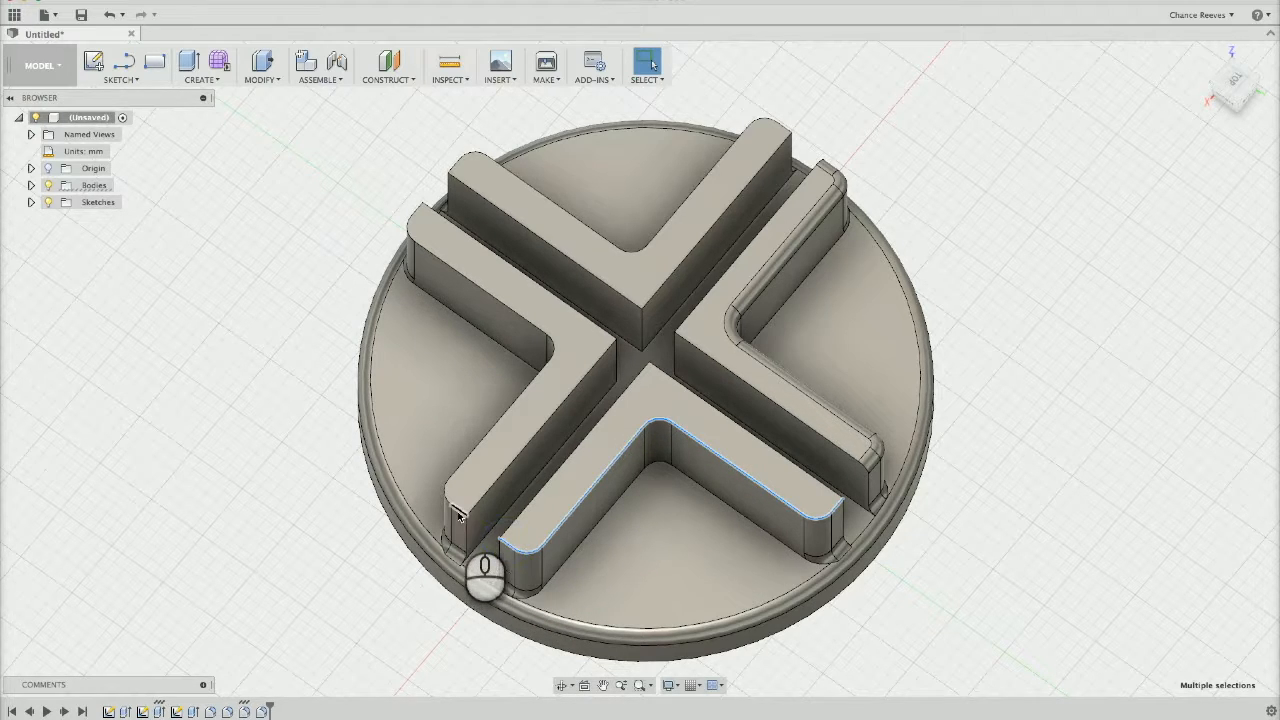
shift+click(446, 499)
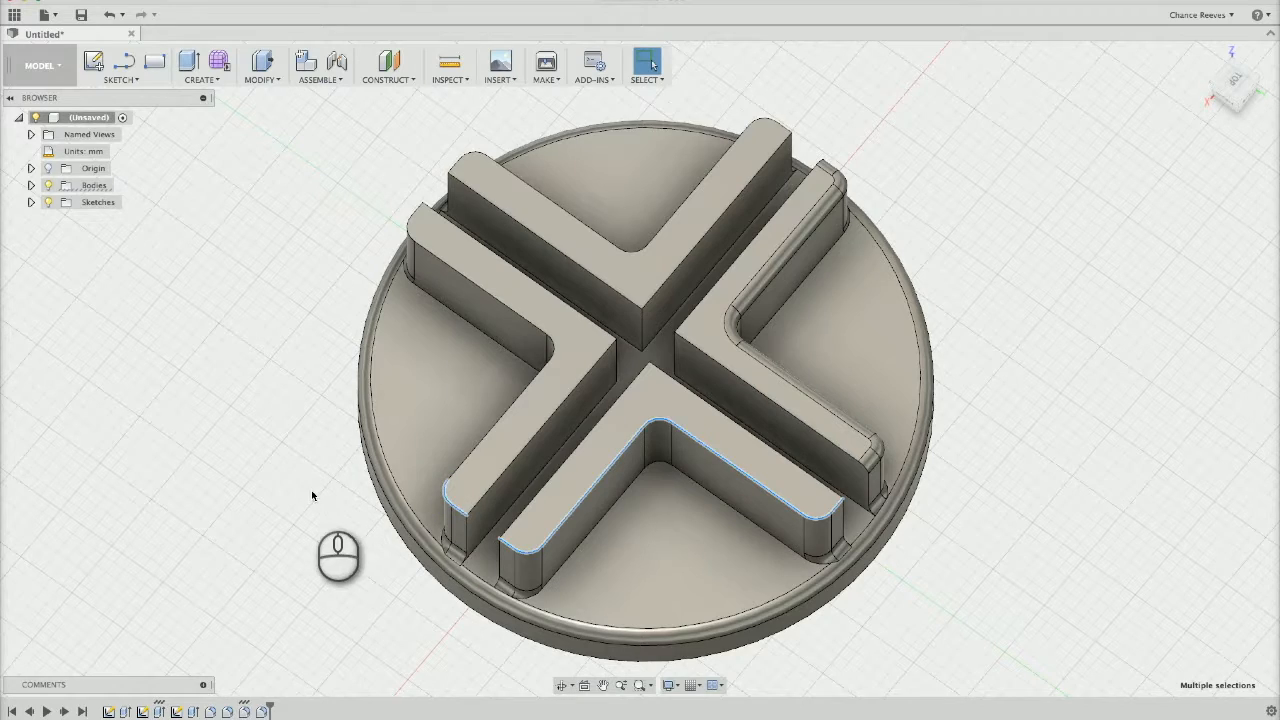
shift+middle_drag(312, 495, 522, 494)
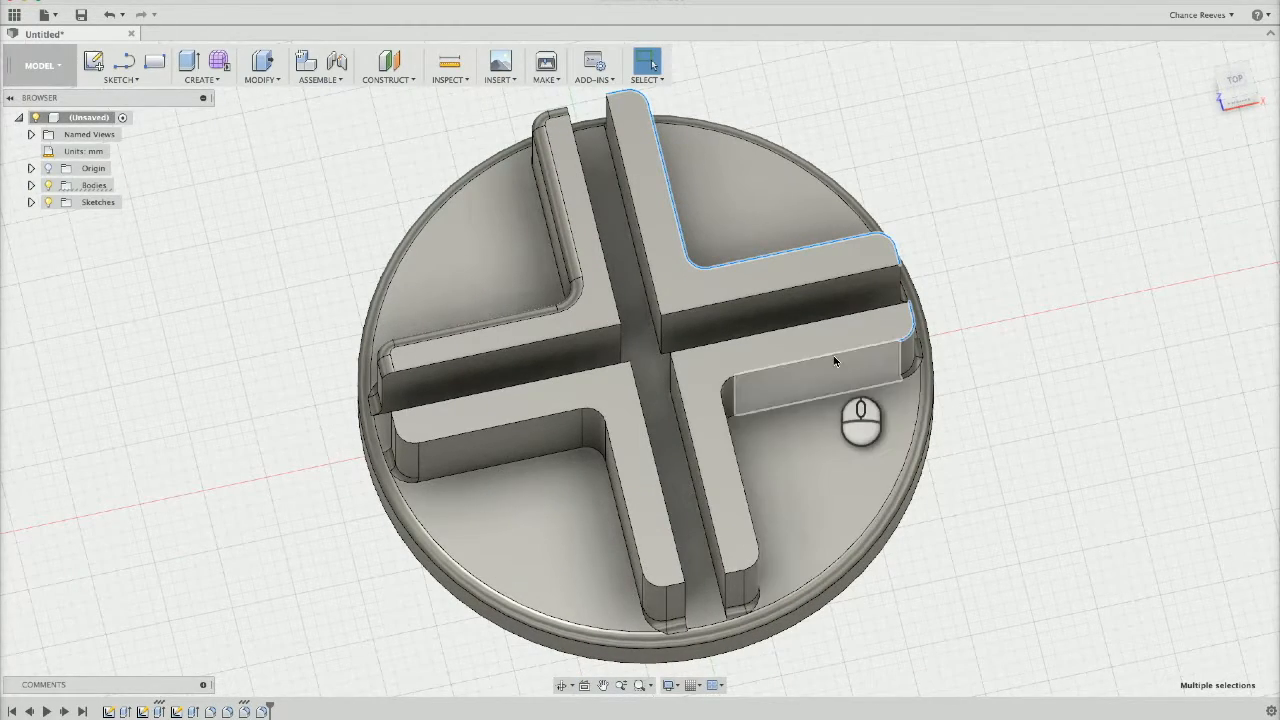
shift+click(729, 384)
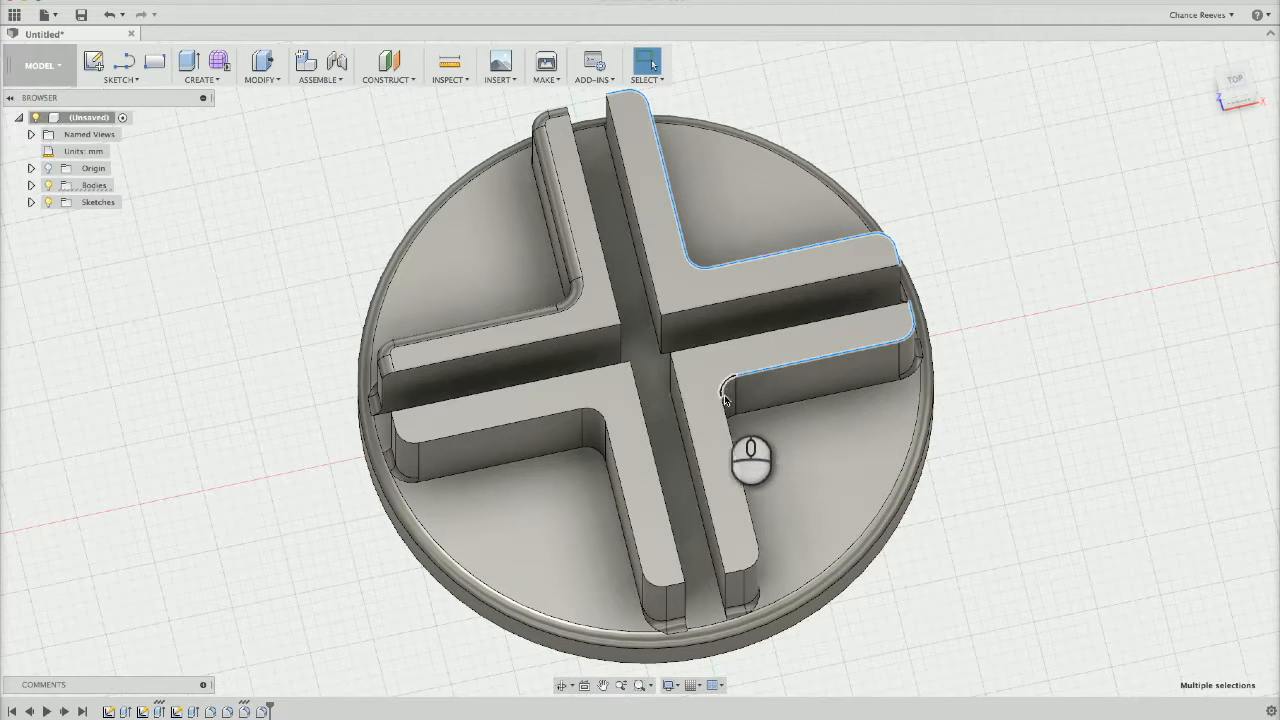
shift+click(754, 560)
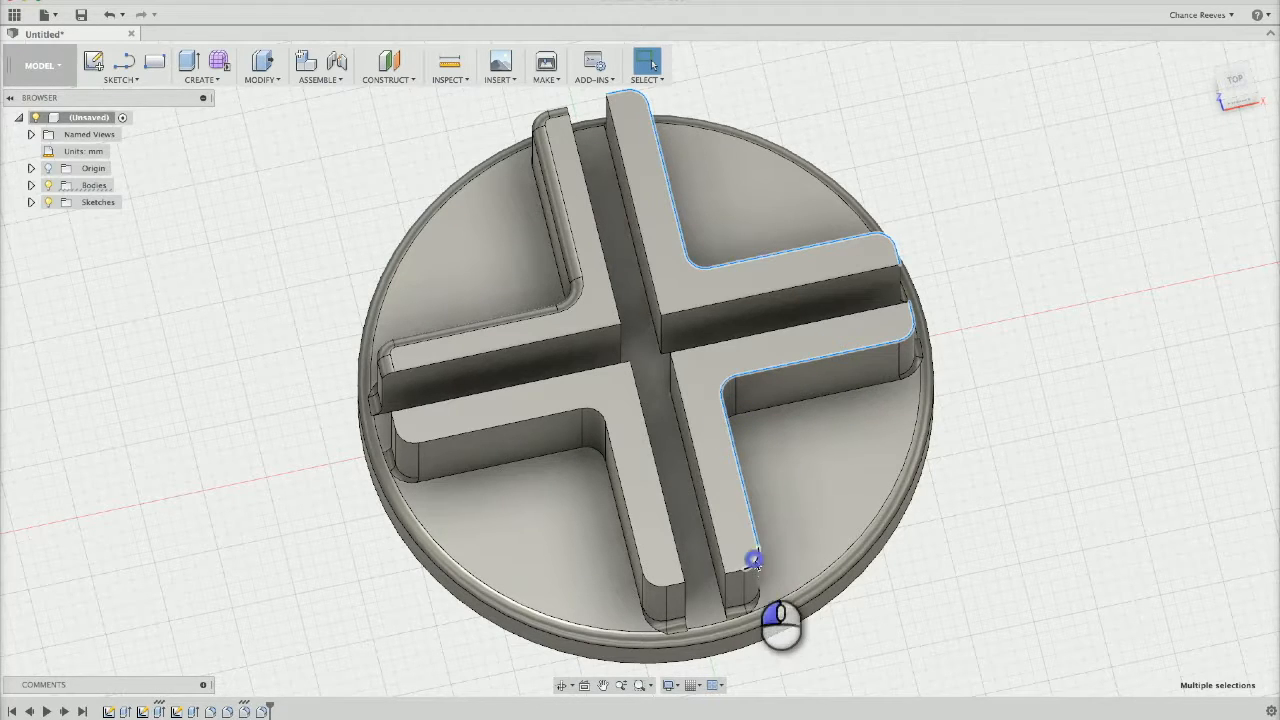
shift+click(738, 568)
shift+click(677, 587)
shift+click(640, 549)
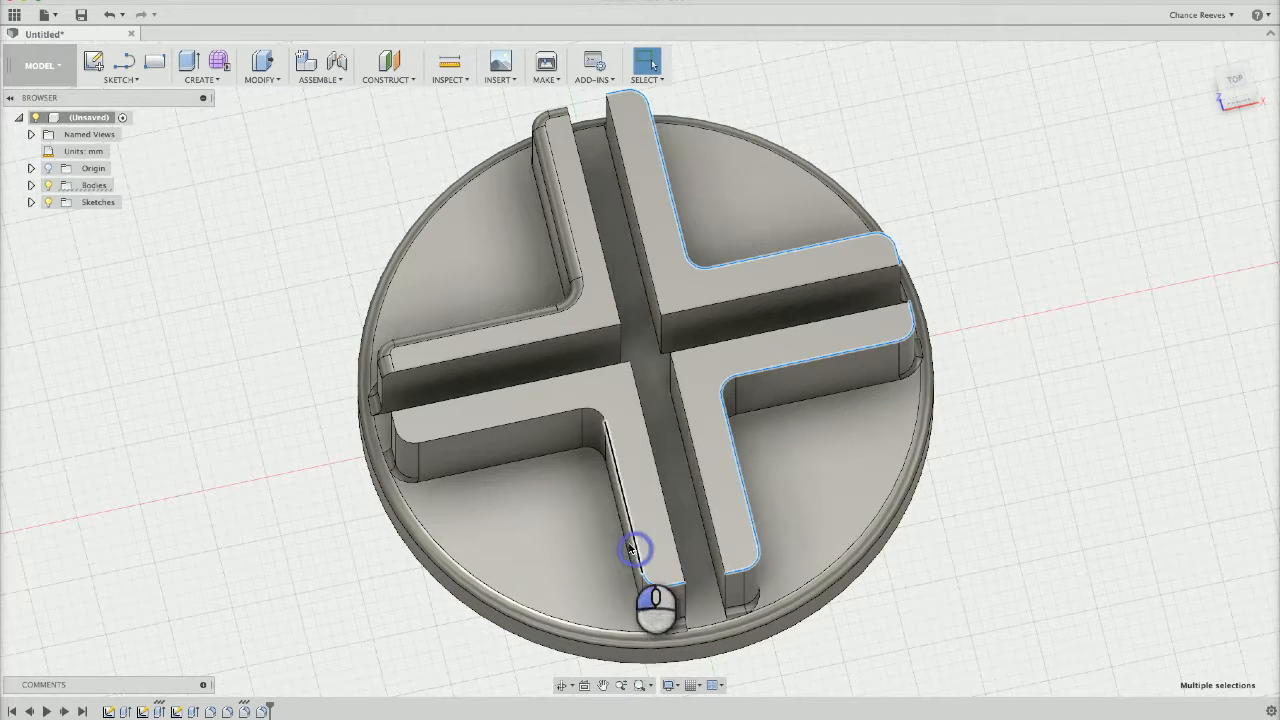
shift+click(597, 412)
shift+click(551, 416)
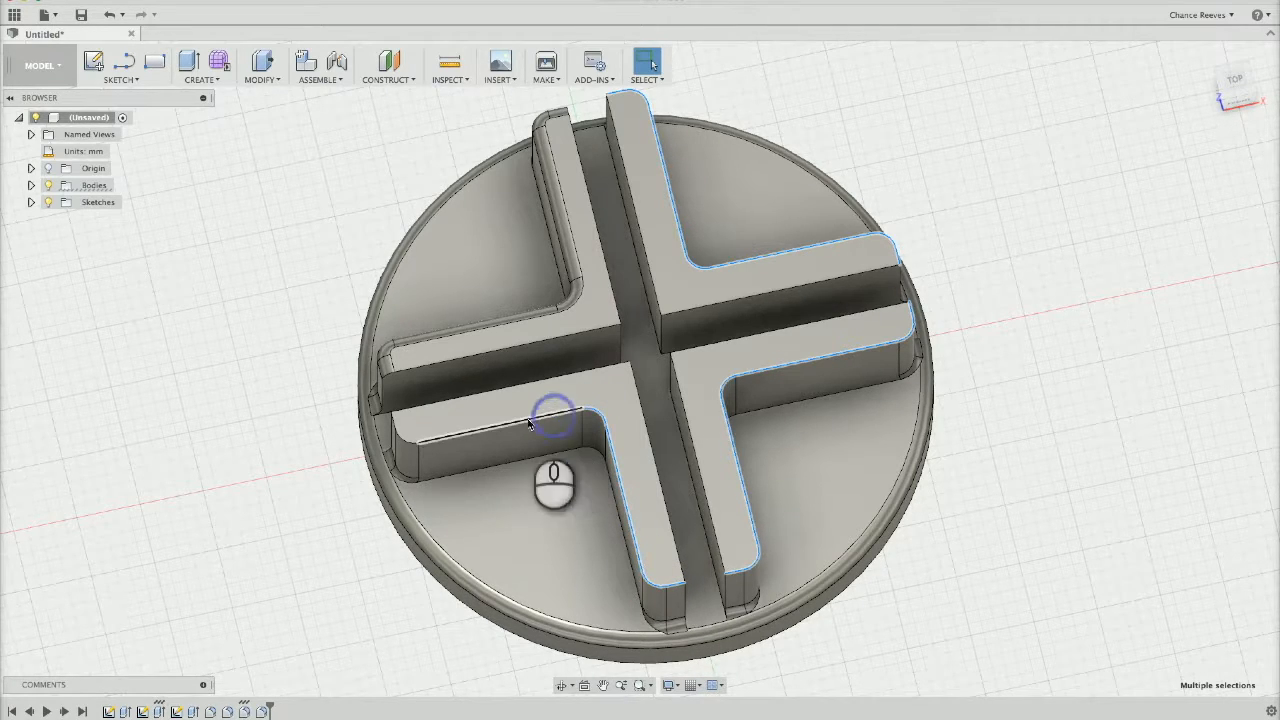
shift+click(404, 441)
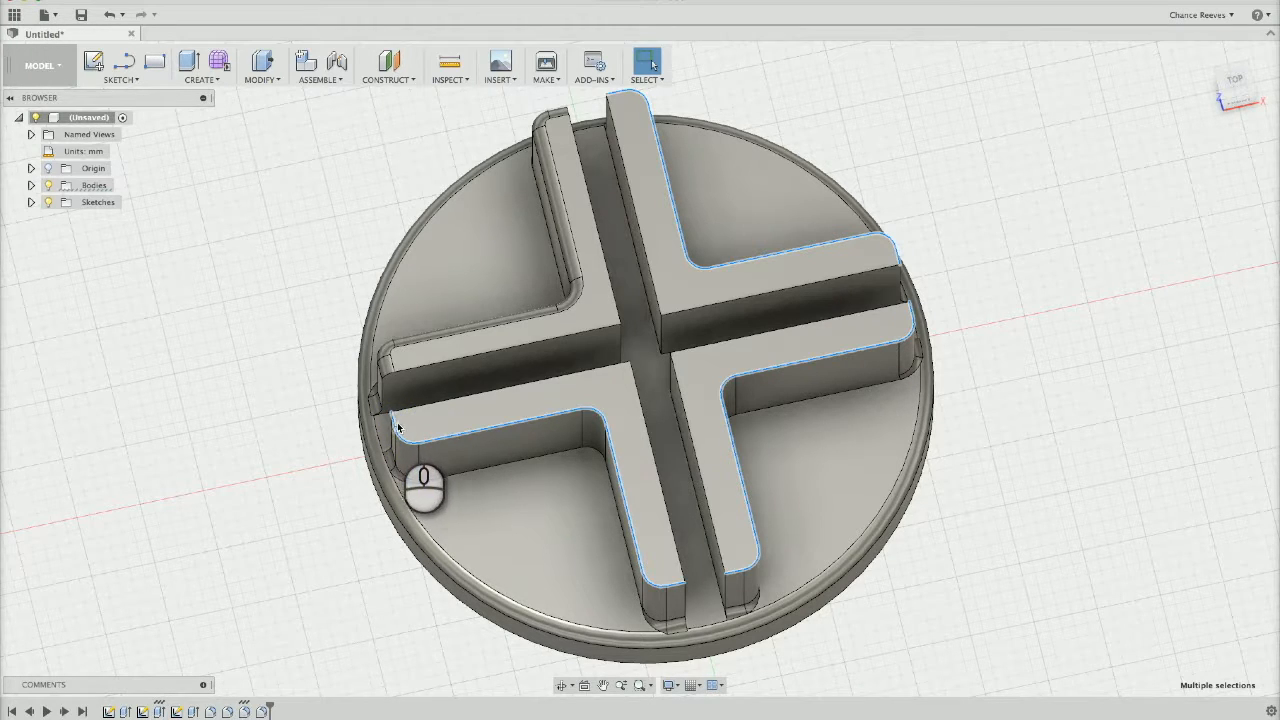
key(f)
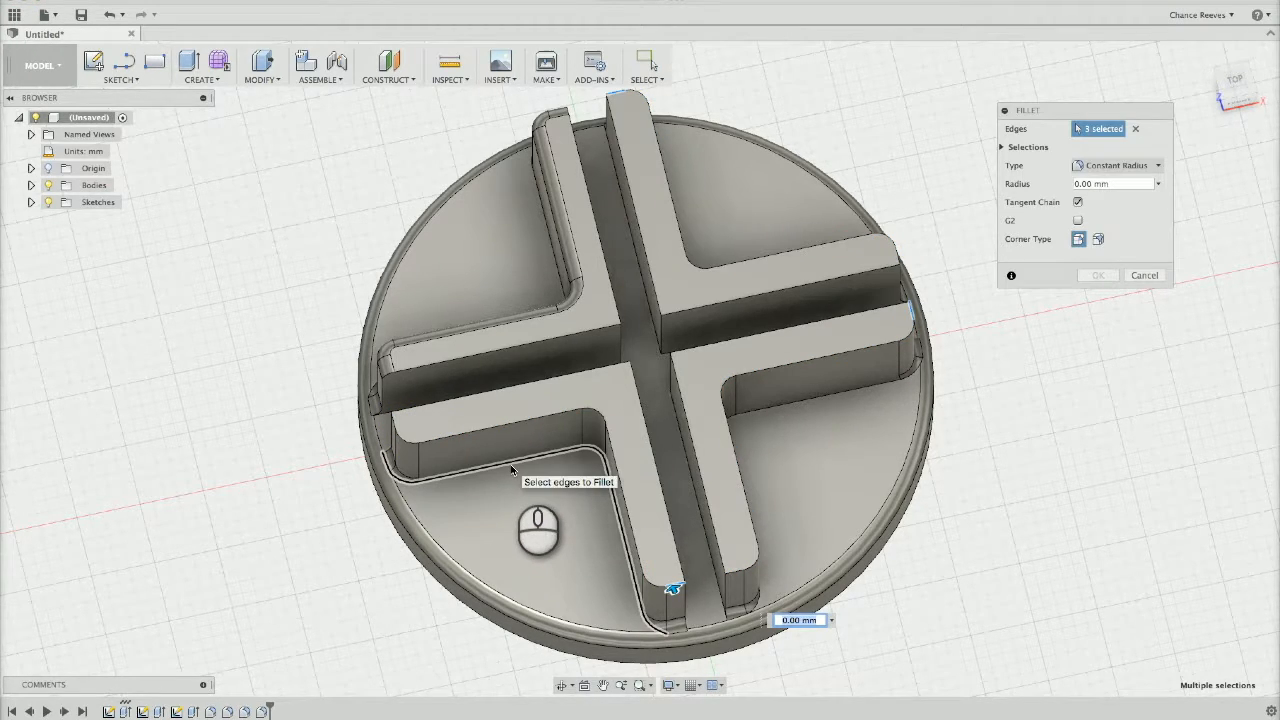
key(Return)
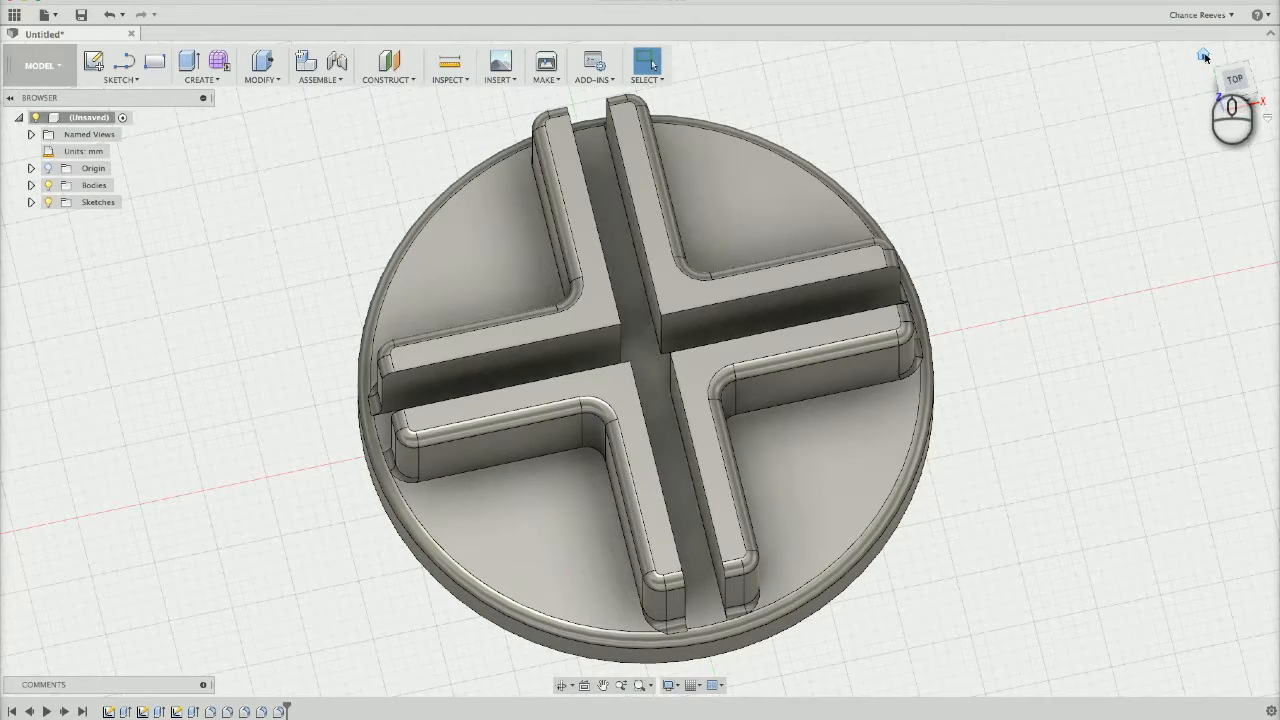
Start saving the design and name it Game Piece Holder V2
click(1204, 56)
shift+middle_drag(1024, 342, 1279, 420)
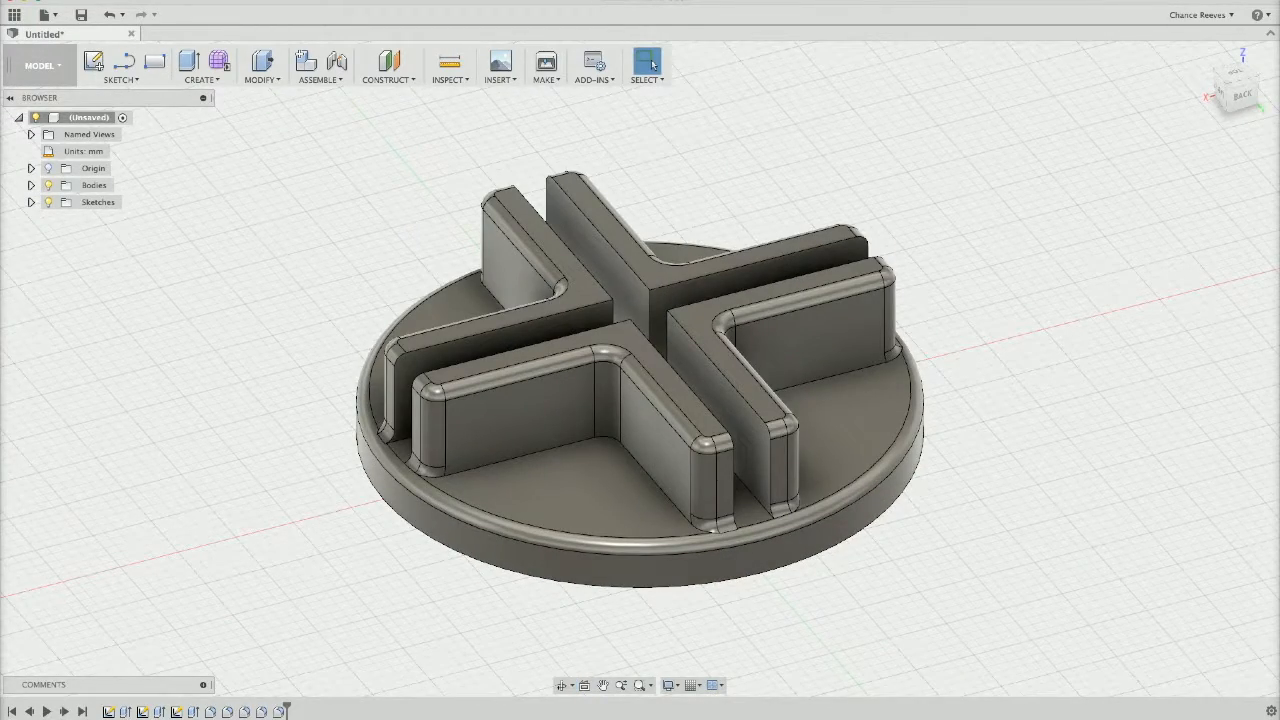
click(81, 14)
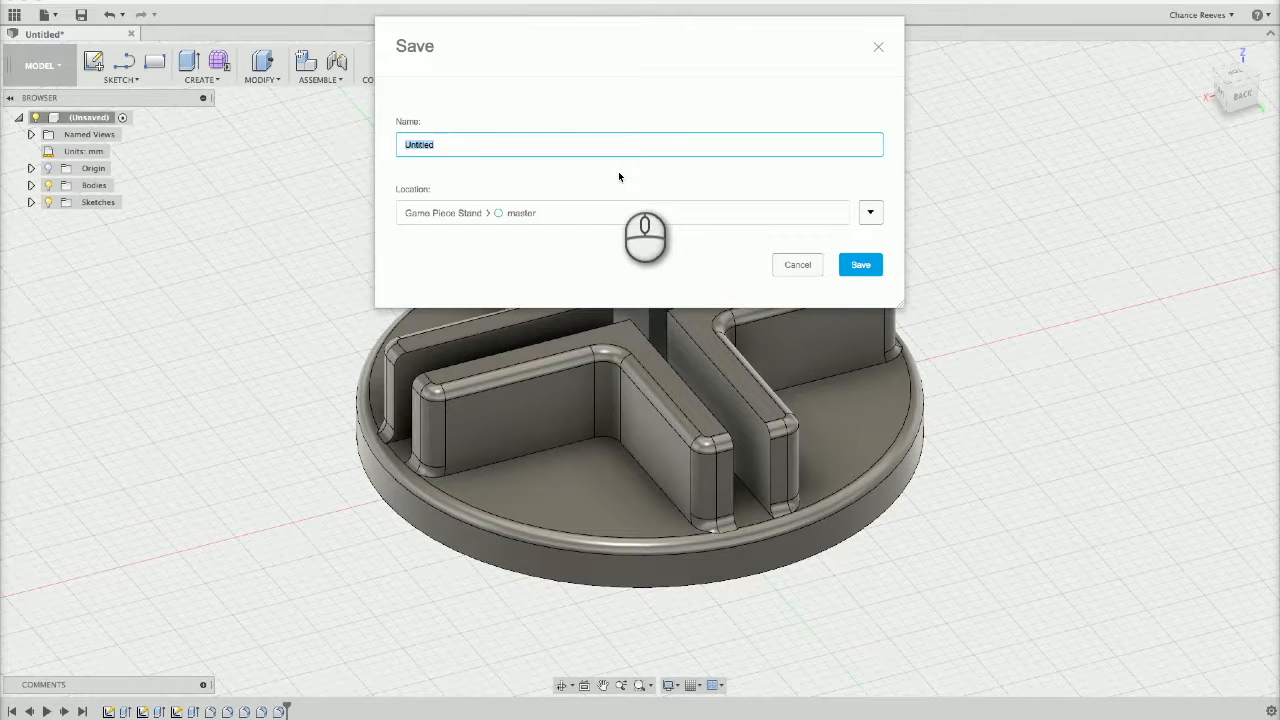
text(Game OPiece )
text(S)
key(BackSpace)
key(BackSpace)
key(BackSpace)
key(BackSpace)
key(BackSpace)
key(BackSpace)
key(BackSpace)
key(BackSpace)
text(Piece Holder V2)
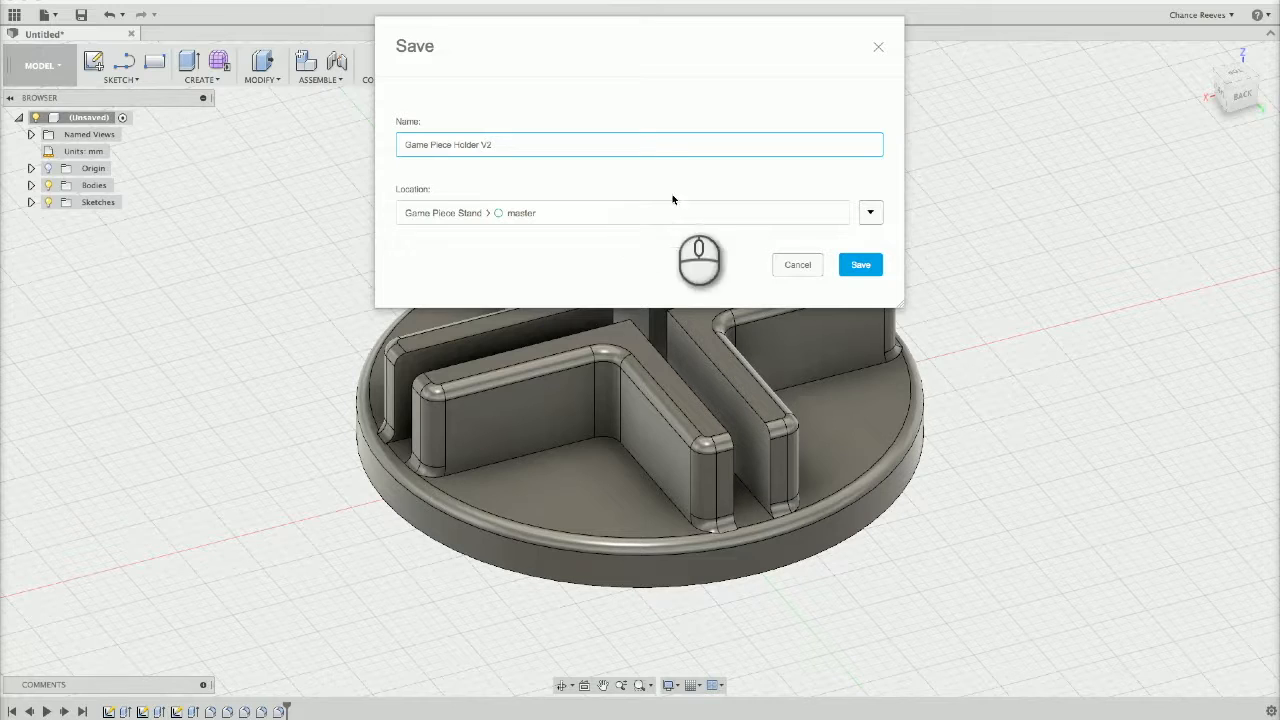